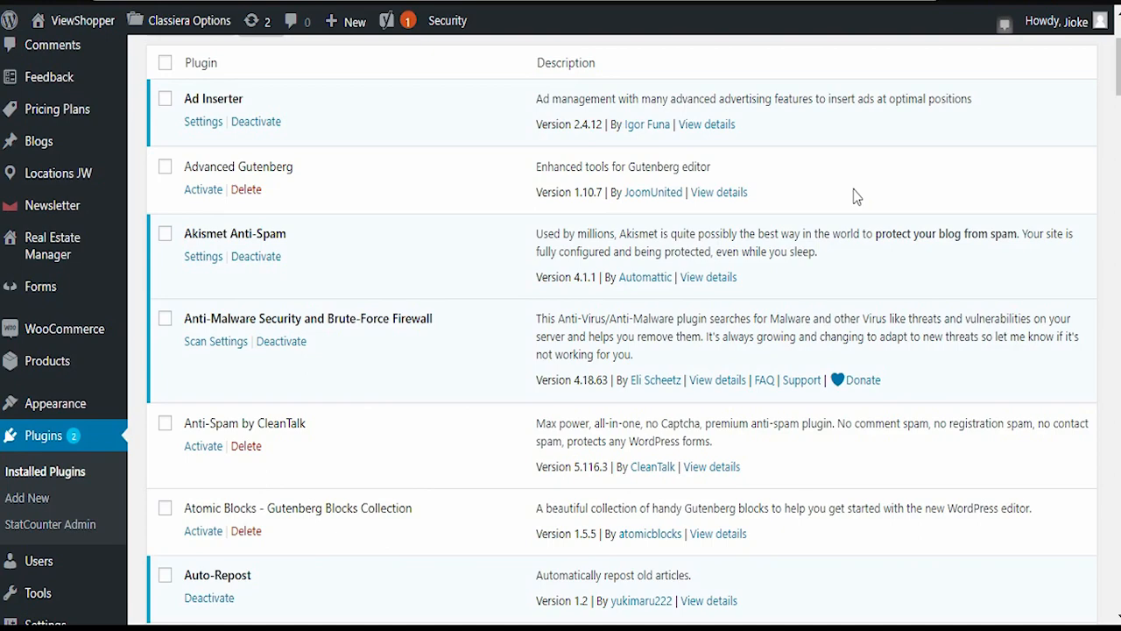
# Open the page for adding plugins, dismiss the recommended-plugins notice and search for "updraftplus"
pyautogui.scroll(3, 876, 168)
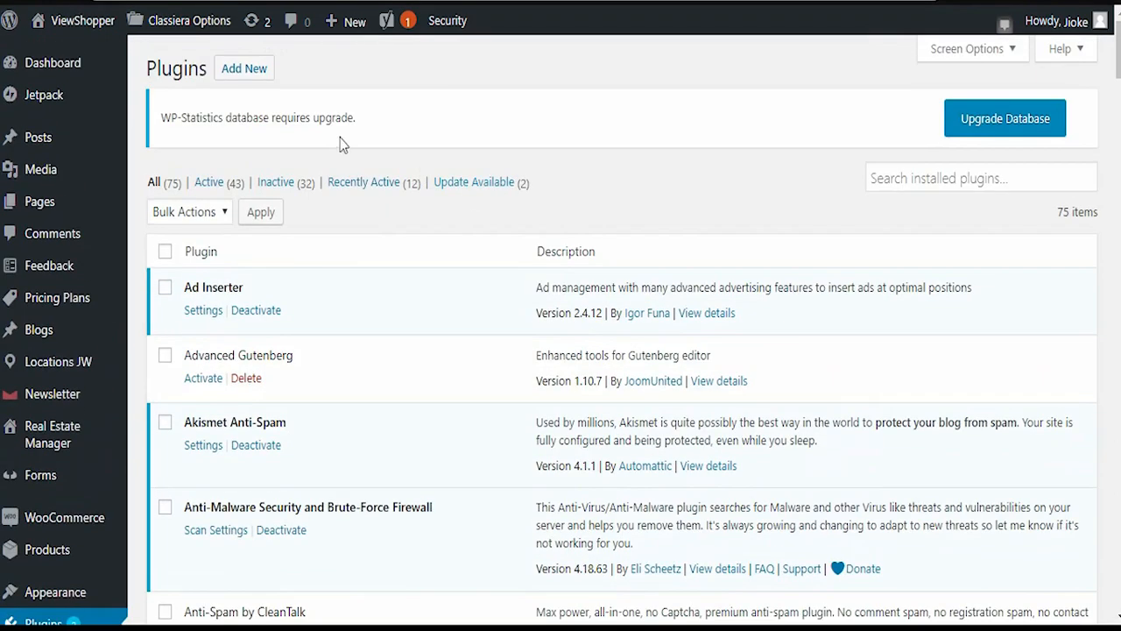
pyautogui.click(250, 74)
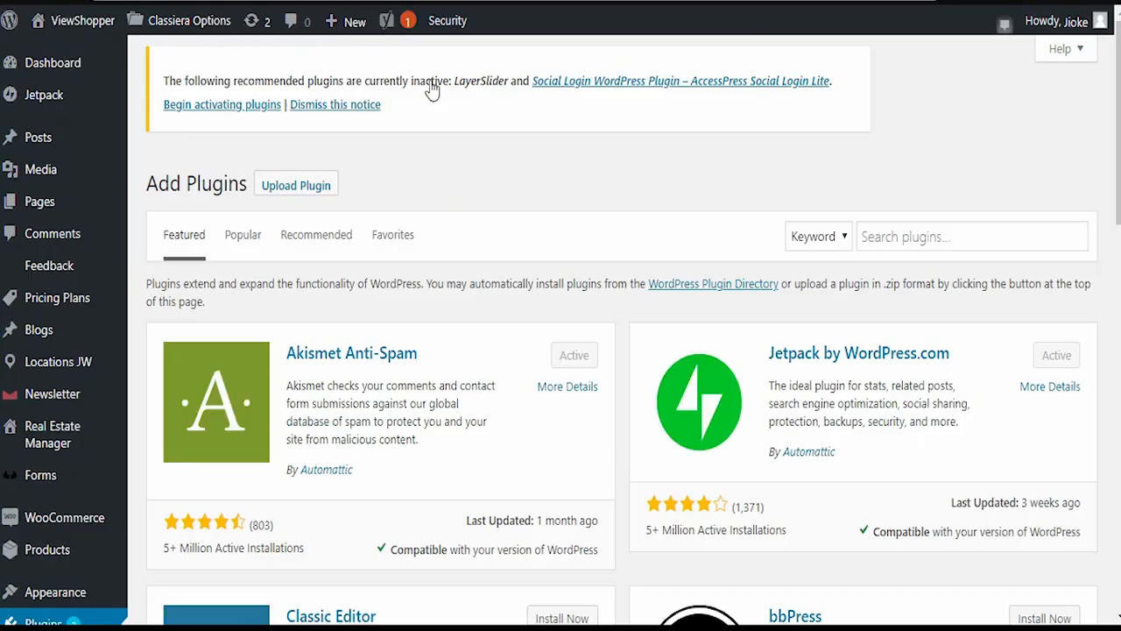
pyautogui.click(889, 234)
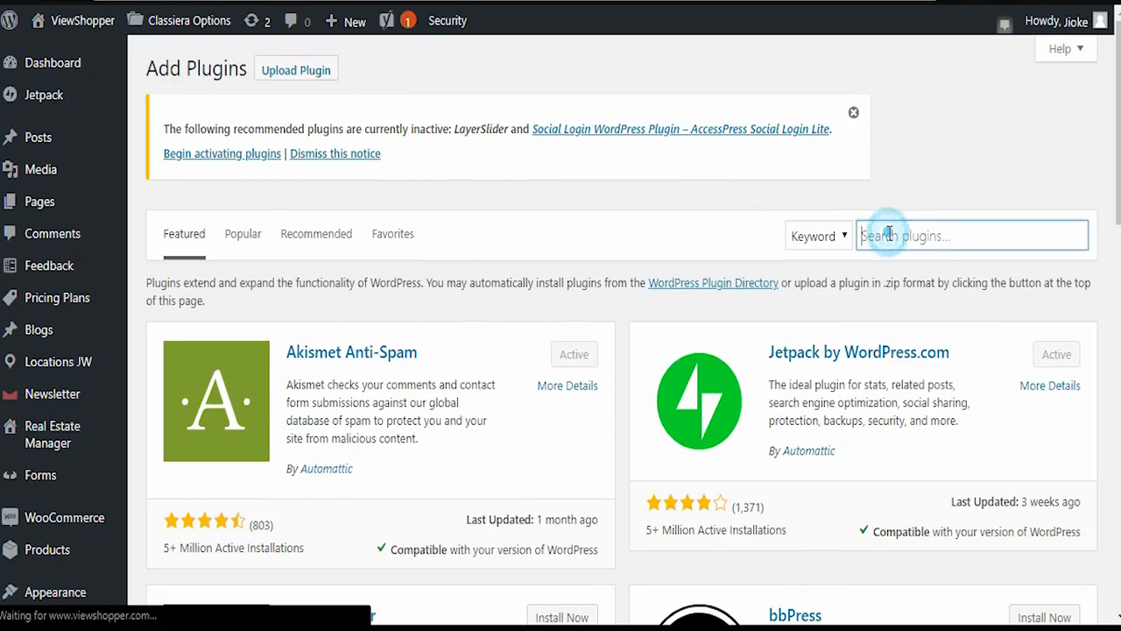
pyautogui.click(854, 115)
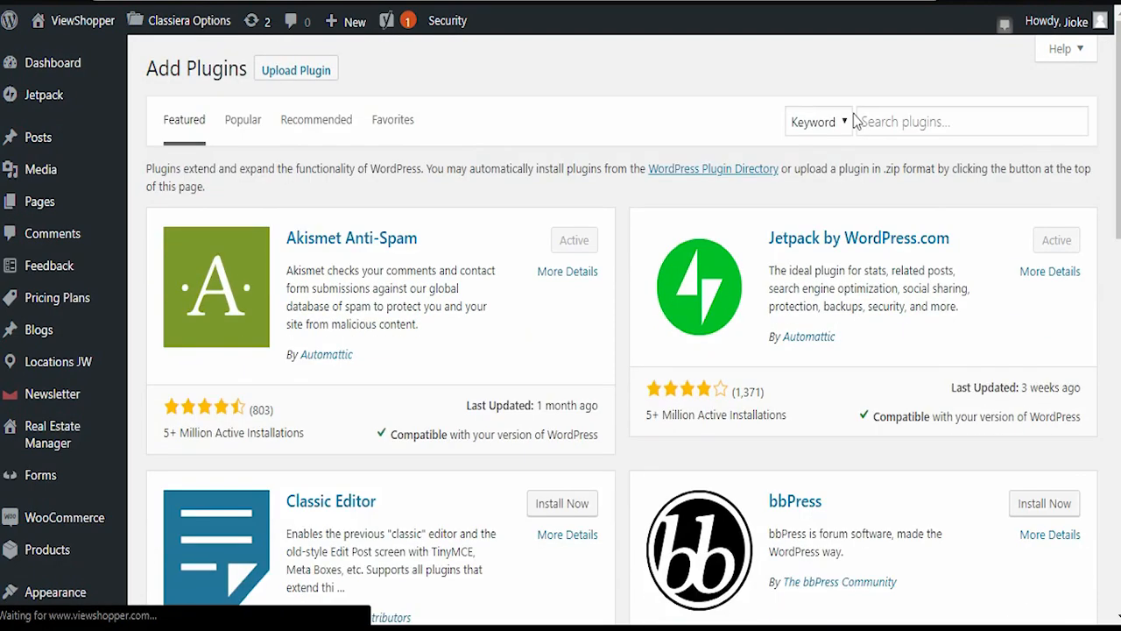
pyautogui.click(858, 120)
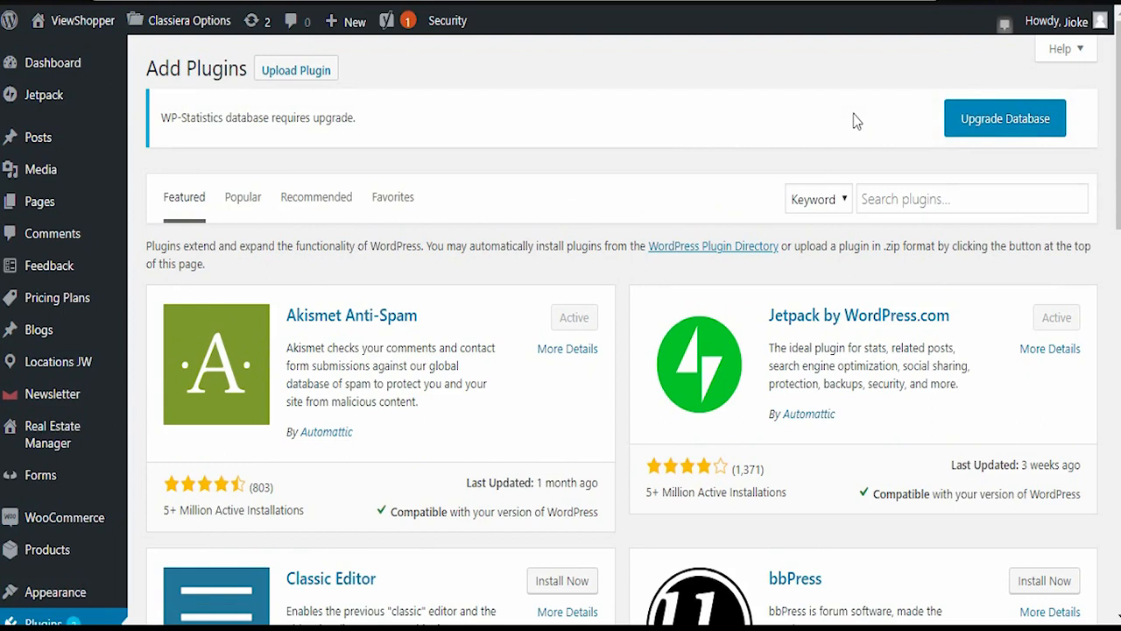
pyautogui.rightClick(875, 196)
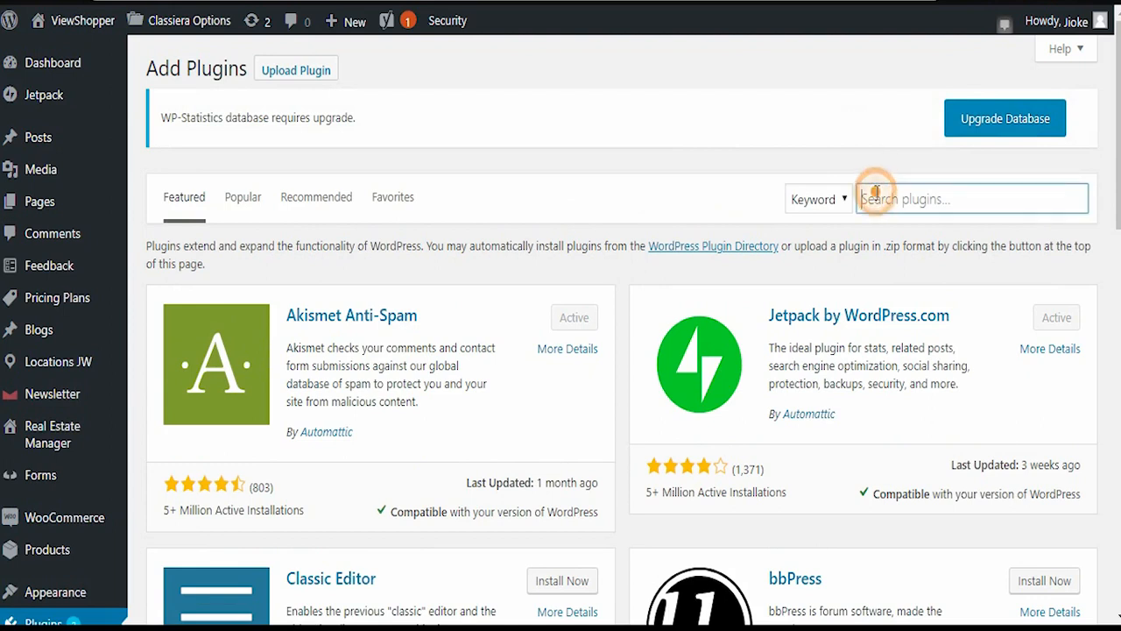
pyautogui.click(916, 342)
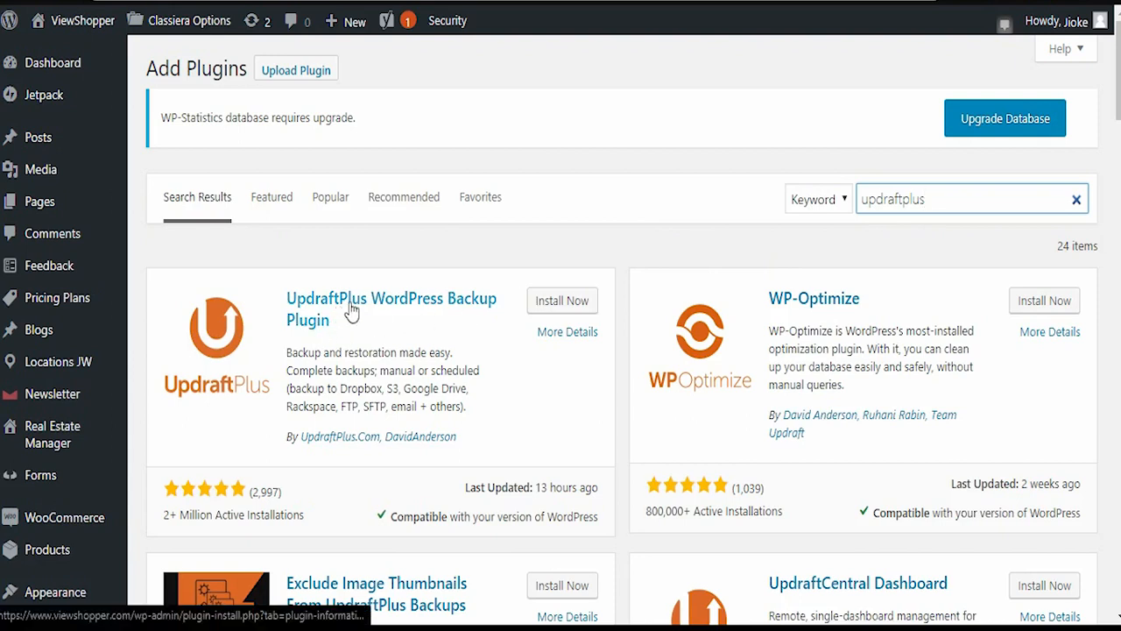
# Install and activate the UpdraftPlus WordPress Backup Plugin
pyautogui.click(551, 303)
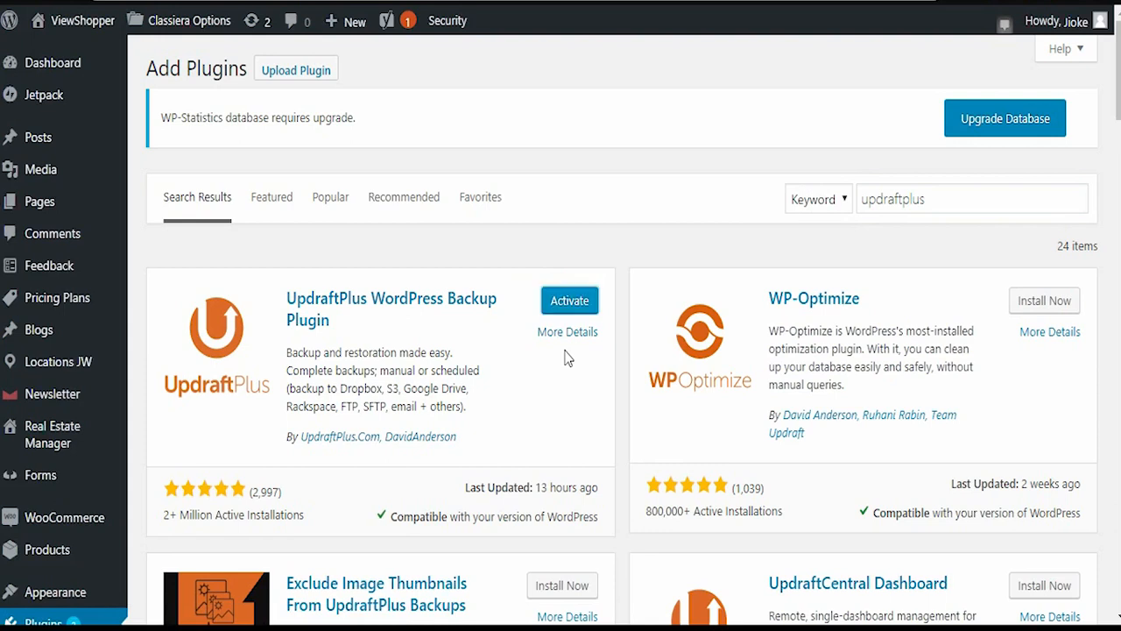
pyautogui.click(557, 311)
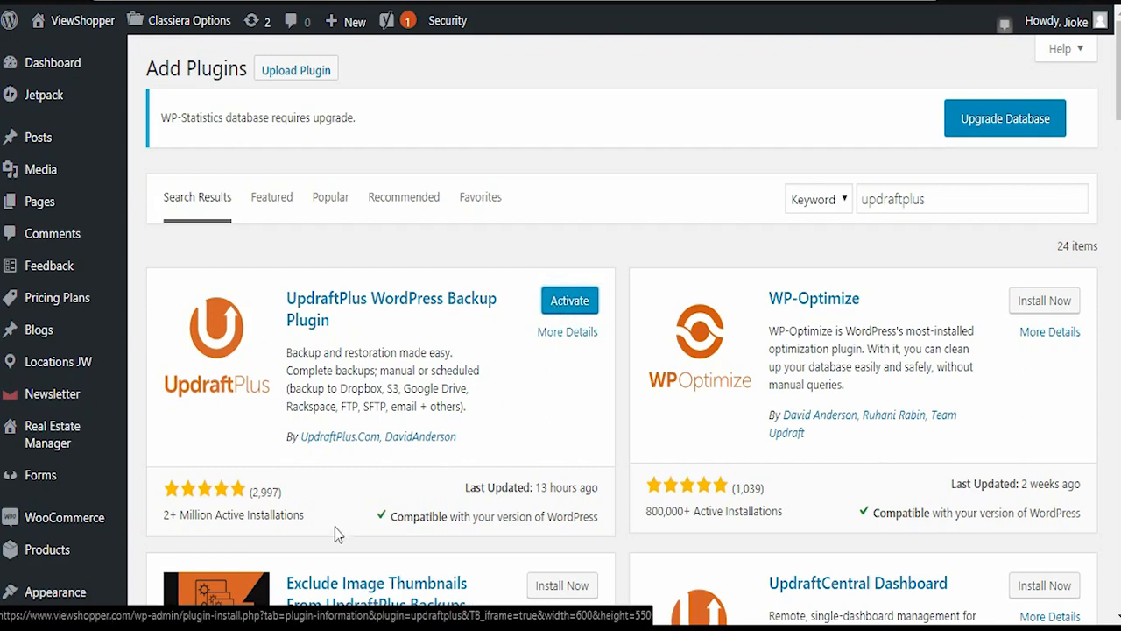
pyautogui.click(167, 517)
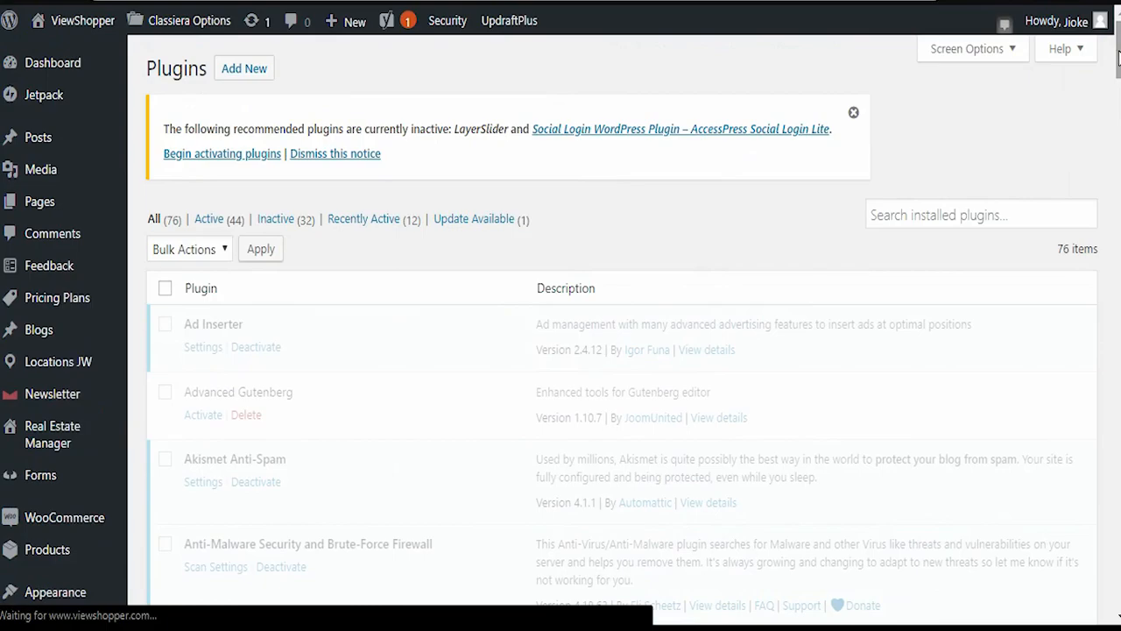
# Start UpdraftPlus from its welcome prompt in the installed plugins list and show its backup settings
pyautogui.moveTo(1117, 57)
pyautogui.mouseDown()
pyautogui.moveTo(1116, 239)
pyautogui.moveTo(1109, 70)
pyautogui.mouseUp()
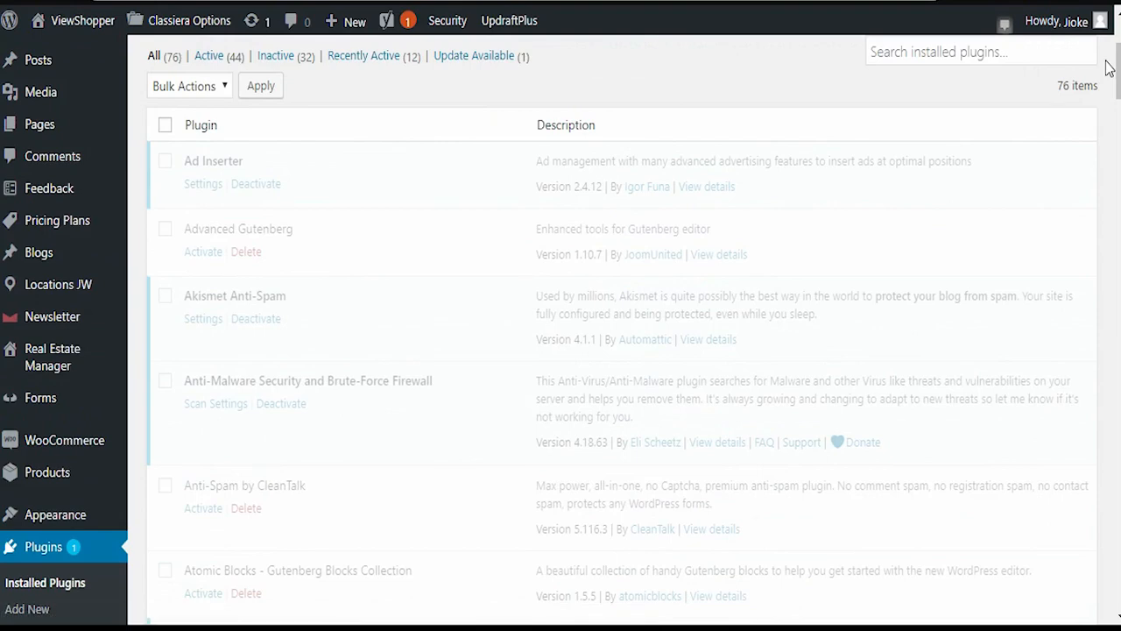
pyautogui.moveTo(1109, 68); pyautogui.dragTo(1118, 568)
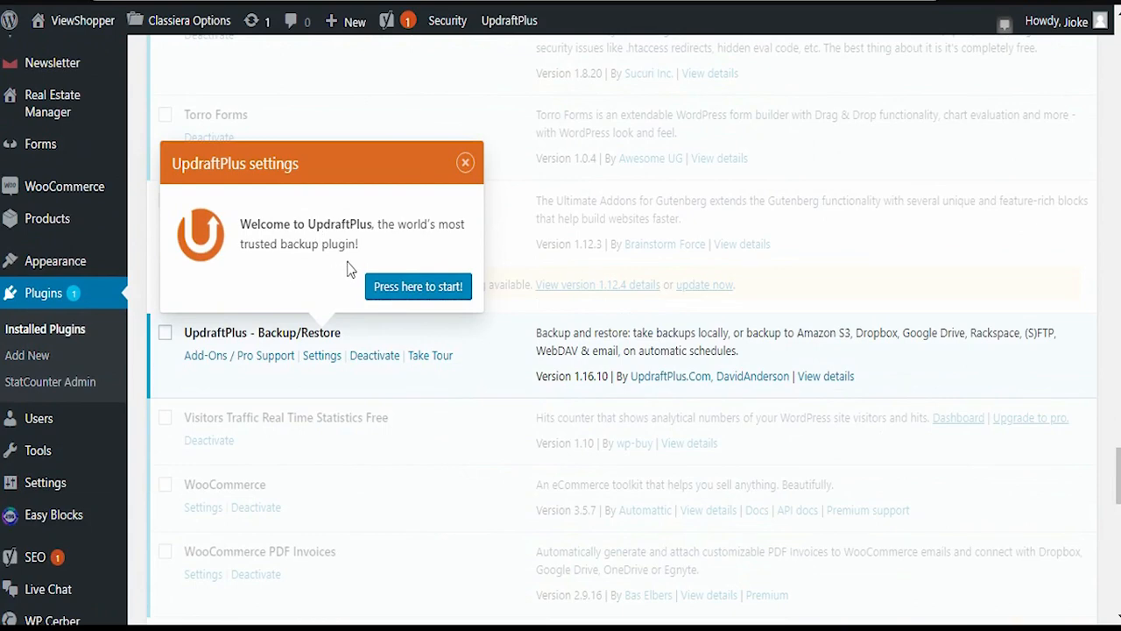
pyautogui.click(424, 289)
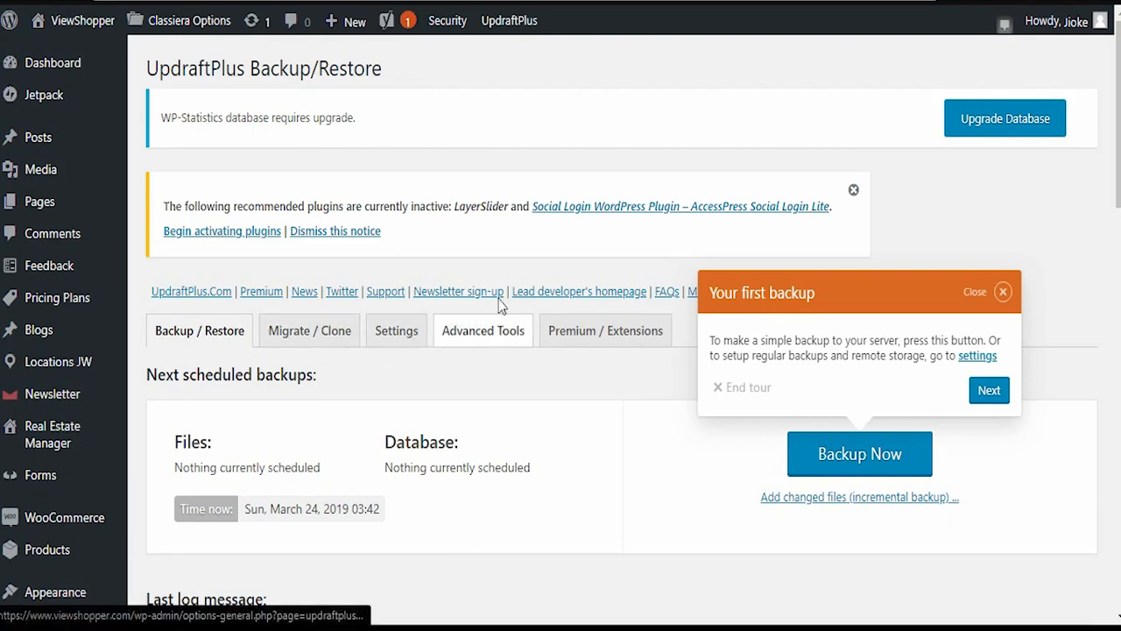
pyautogui.click(397, 337)
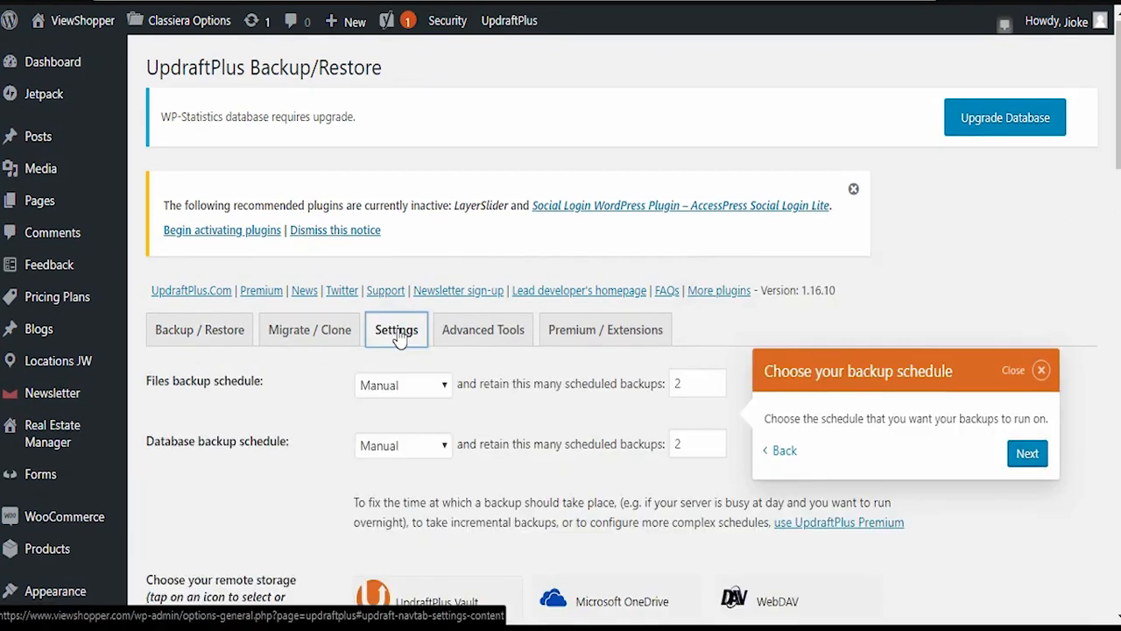
# Set the files backup schedule to Weekly, keeping 2 as the number of retained backups
pyautogui.scroll(-3, 397, 337)
pyautogui.scroll(1, 188, 166)
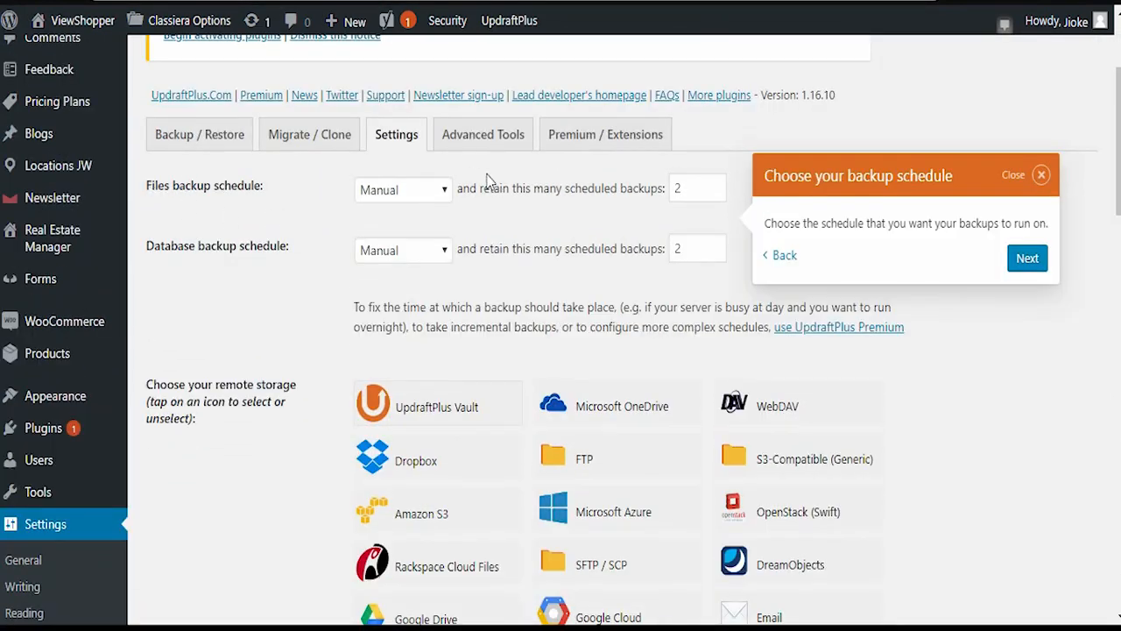
pyautogui.click(416, 194)
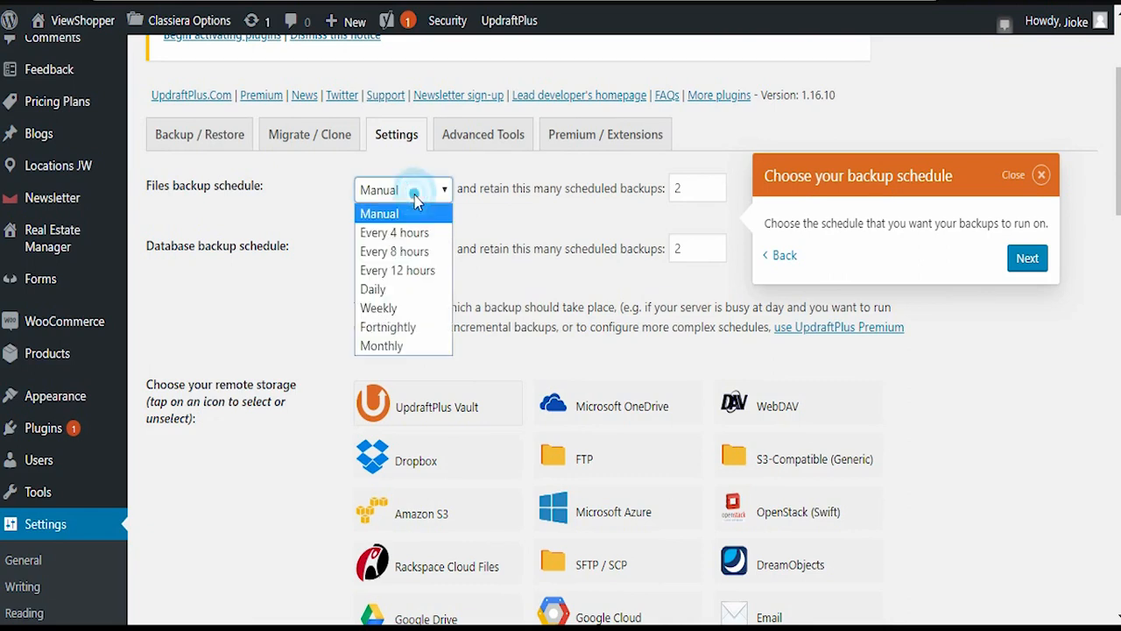
pyautogui.click(408, 308)
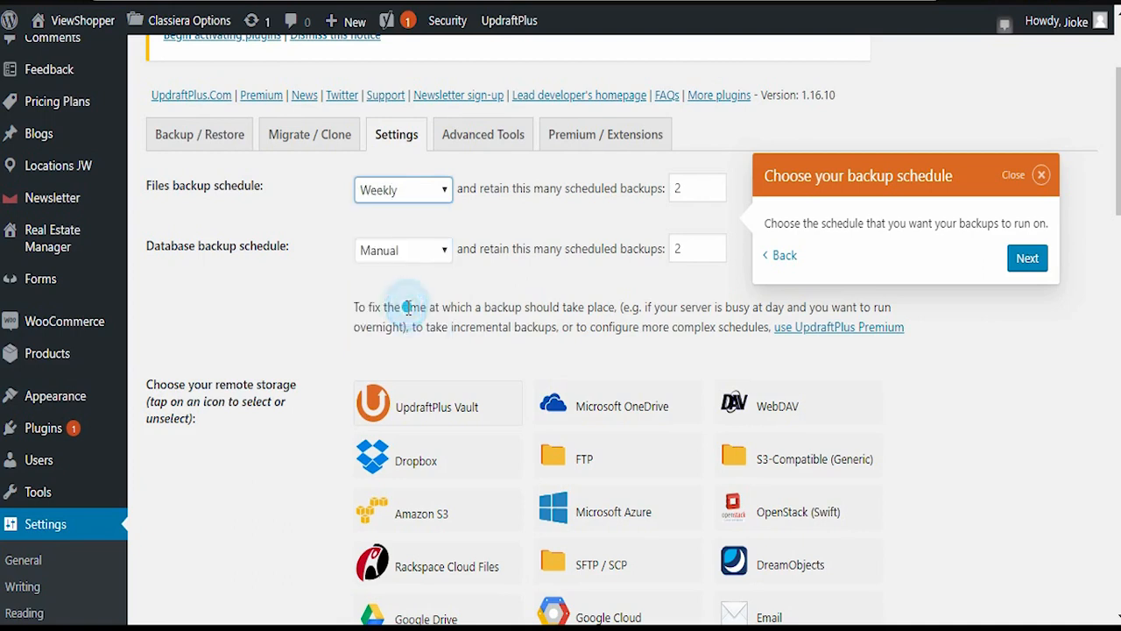
pyautogui.click(689, 191)
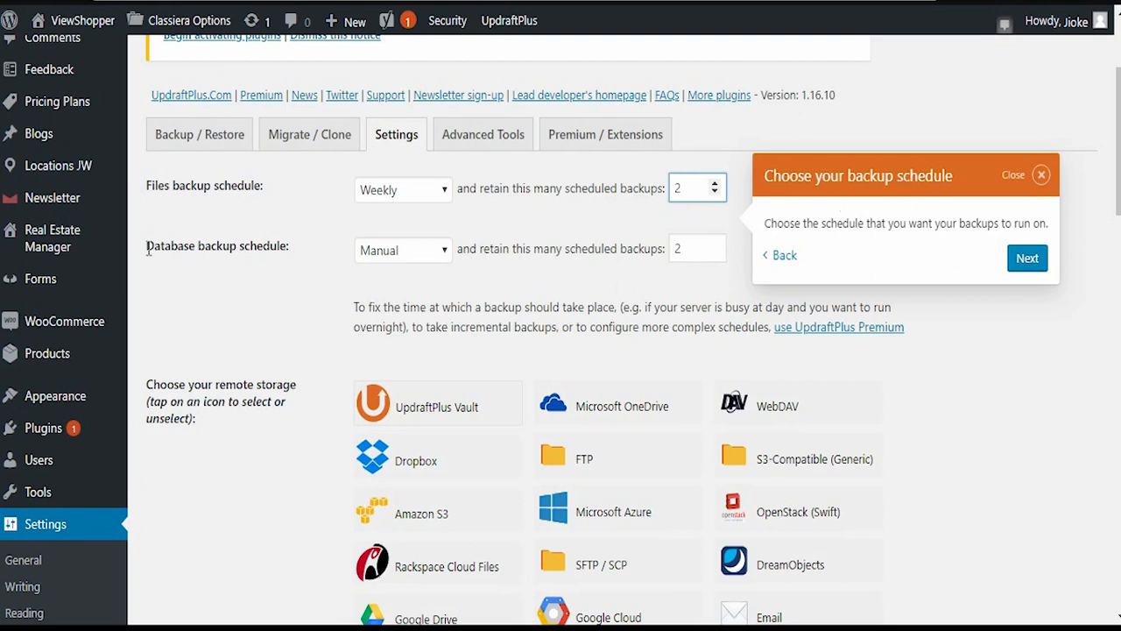
# Set the database backup schedule to Daily and retain 8 scheduled backups
pyautogui.moveTo(146, 248); pyautogui.dragTo(293, 257)
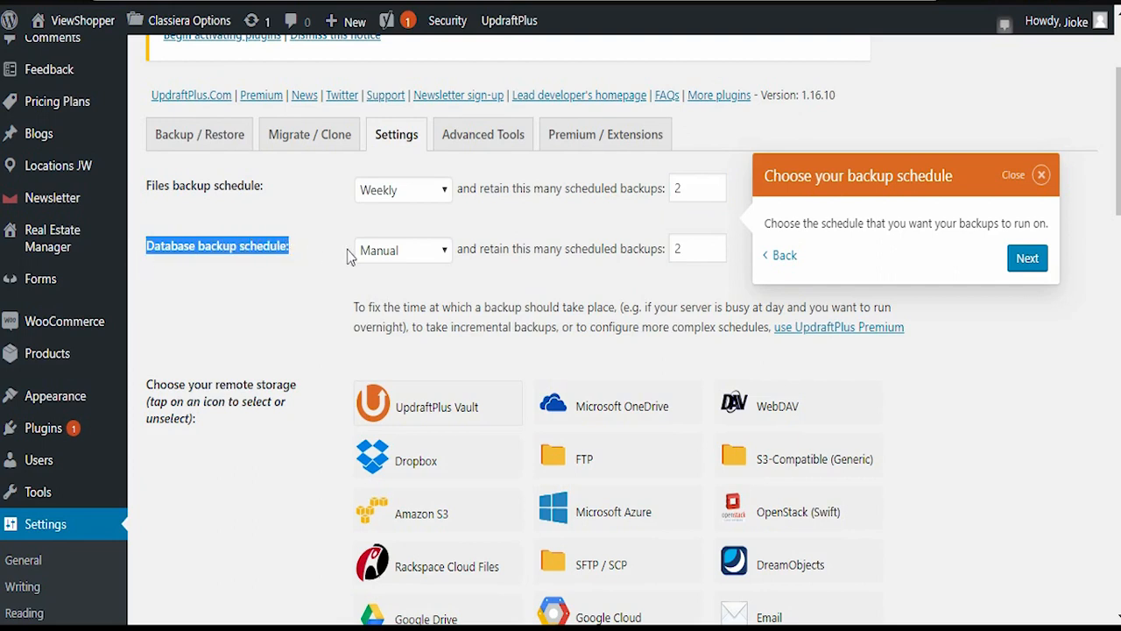
pyautogui.click(424, 250)
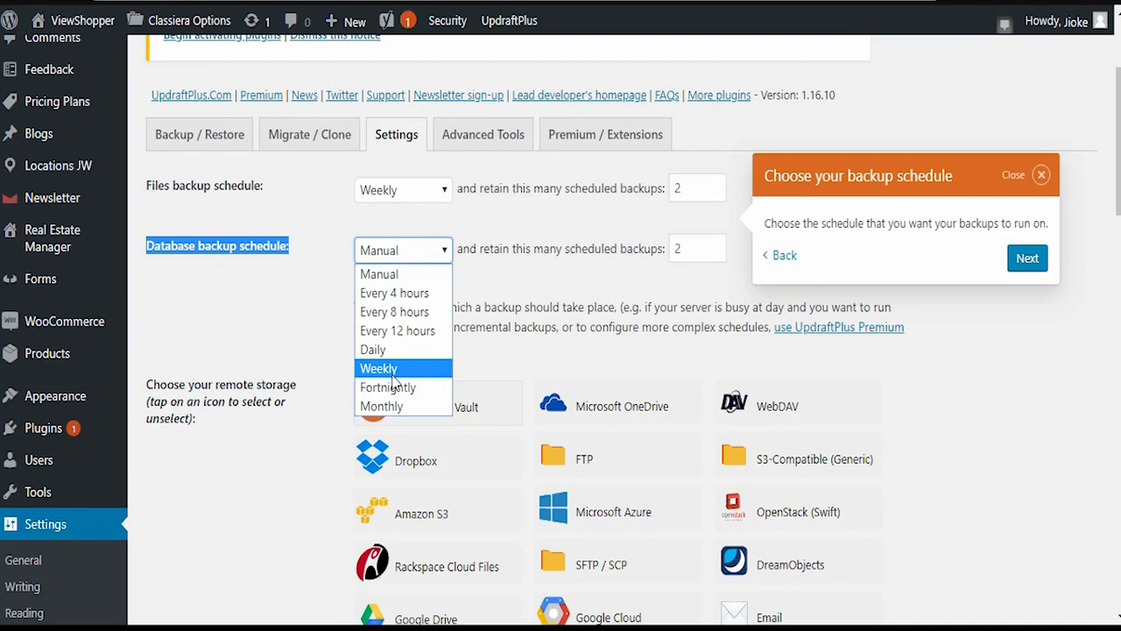
pyautogui.click(407, 352)
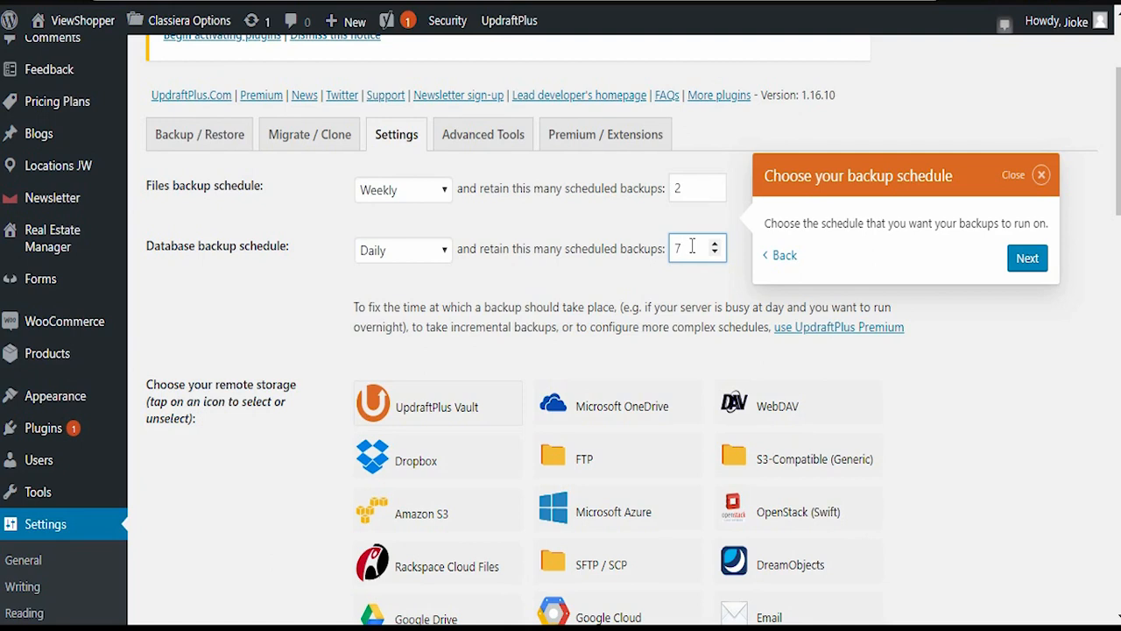
pyautogui.click(396, 249)
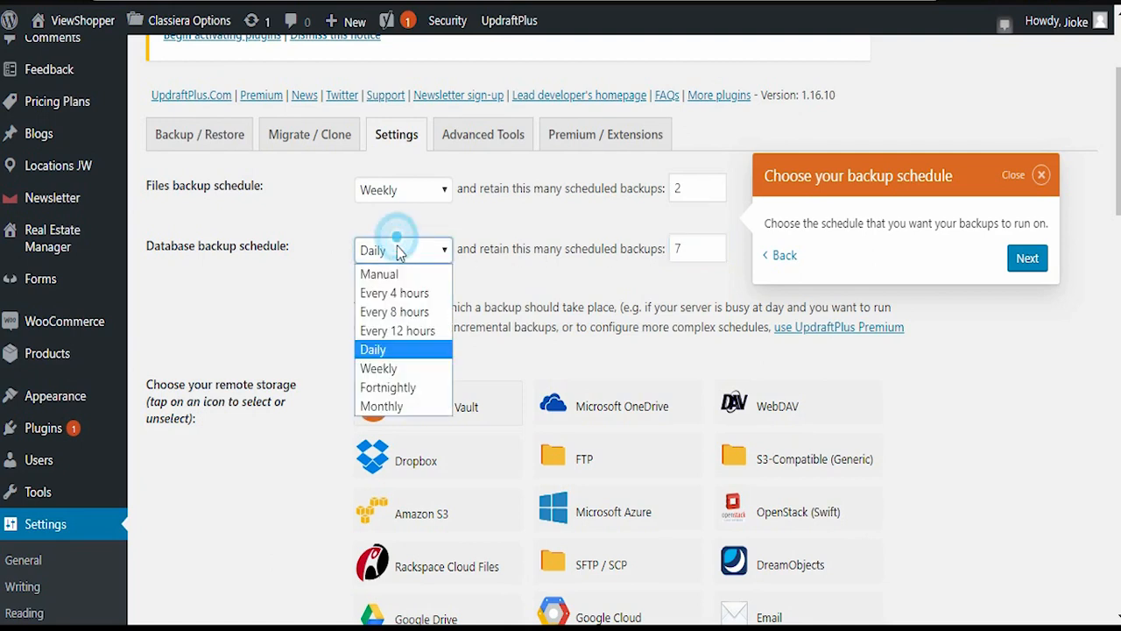
pyautogui.click(398, 369)
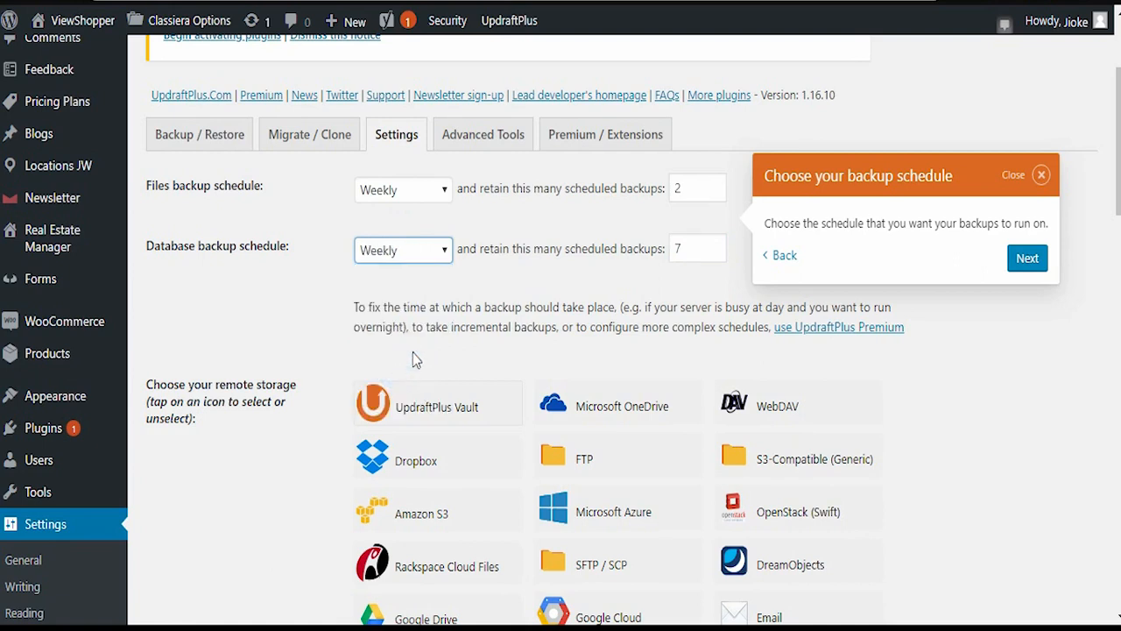
pyautogui.click(408, 256)
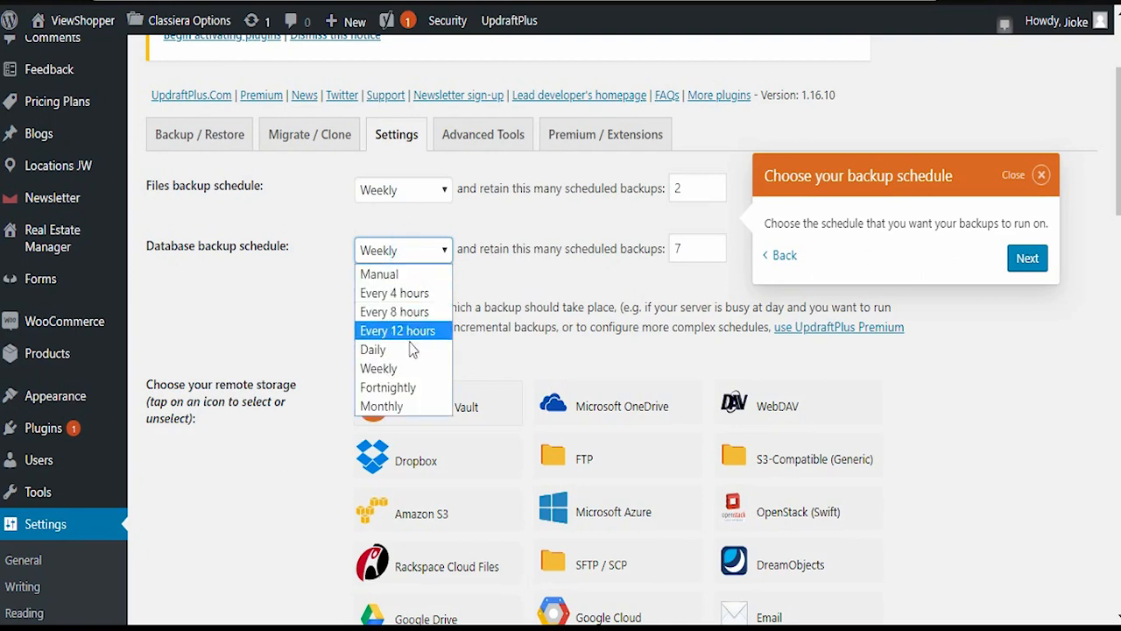
pyautogui.click(412, 351)
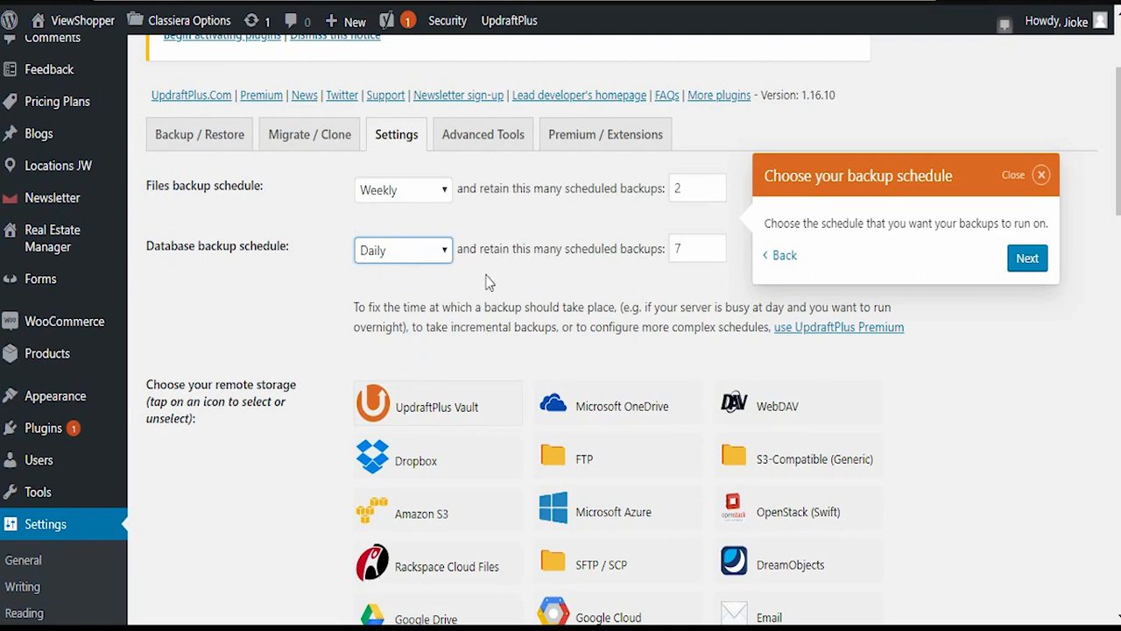
pyautogui.click(715, 244)
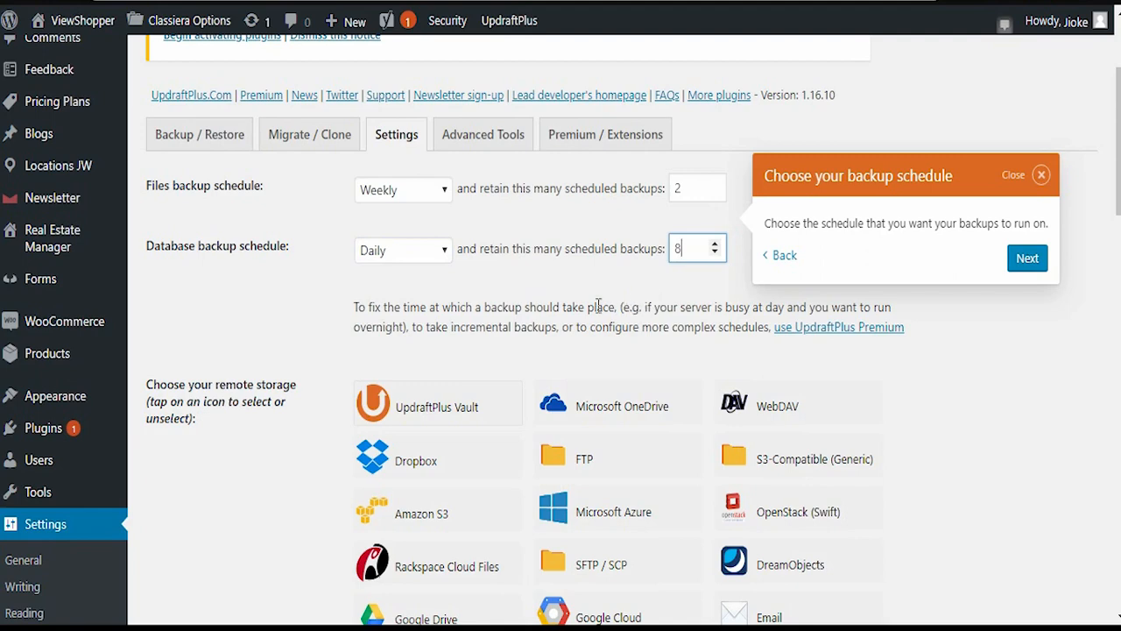
# Choose Dropbox as the remote storage for the backups
pyautogui.scroll(-2, 215, 276)
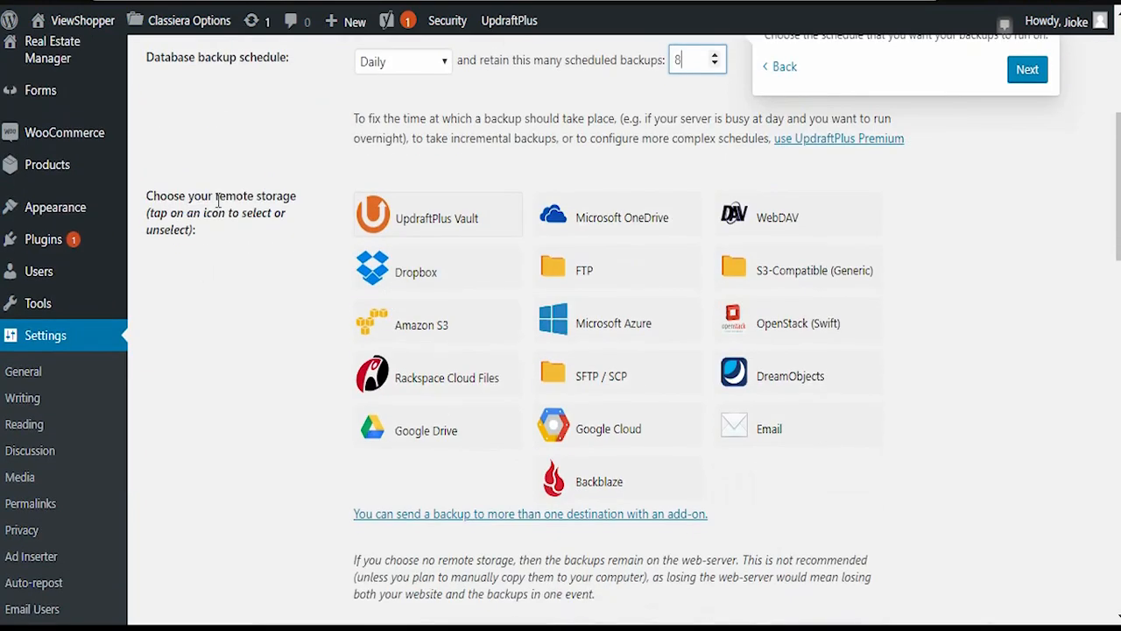
pyautogui.moveTo(217, 197); pyautogui.dragTo(298, 198)
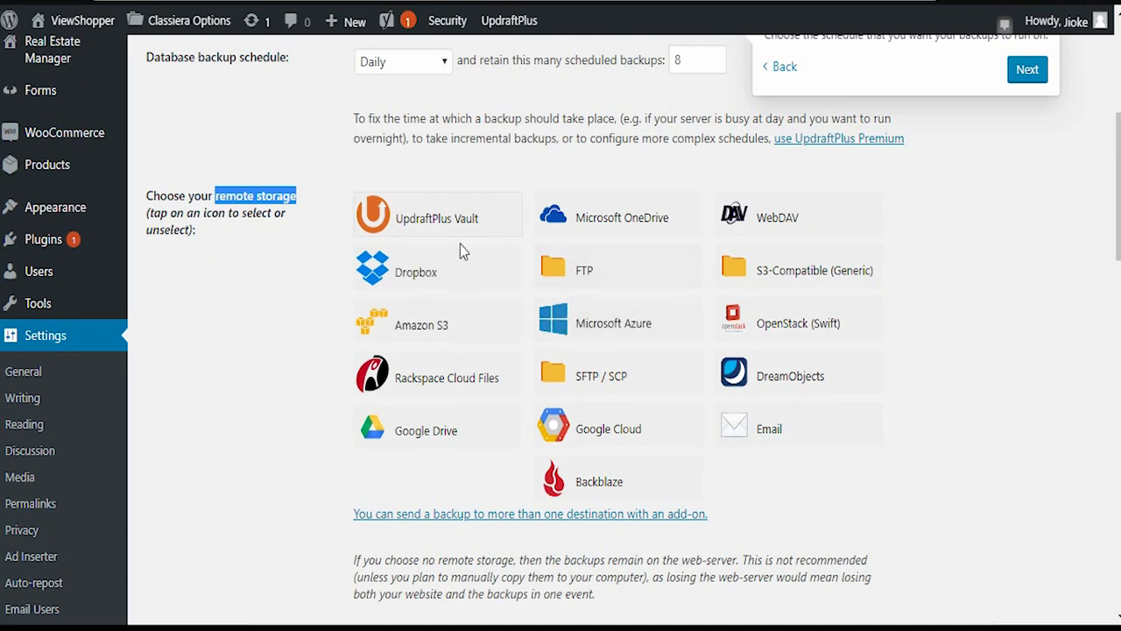
pyautogui.click(392, 279)
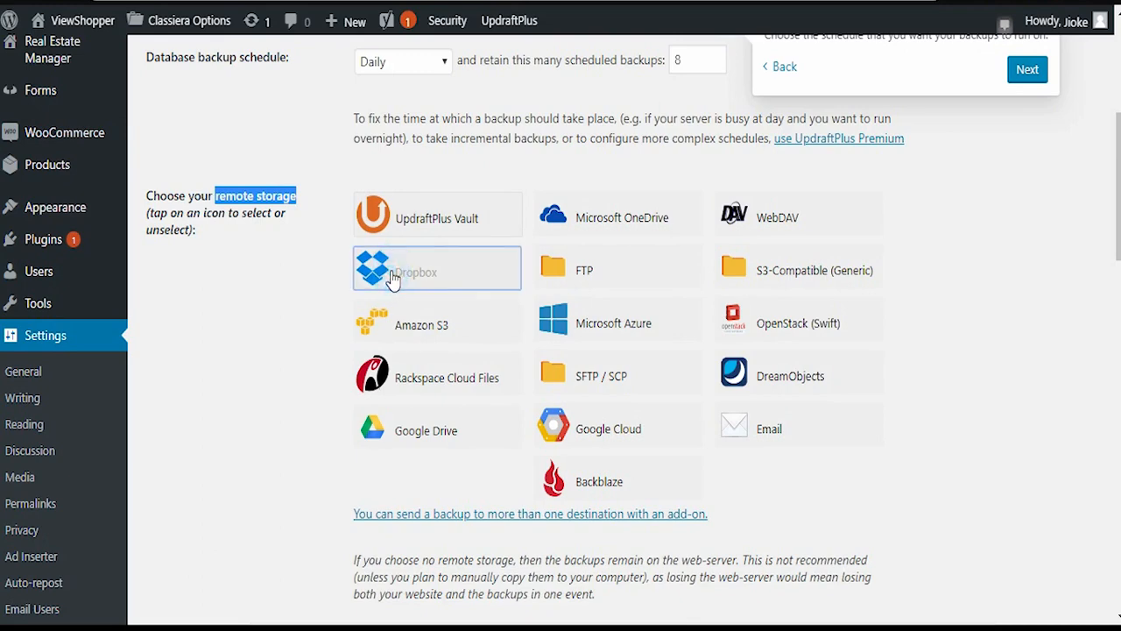
# Review the Dropbox authentication section and exclude plugins and themes from the files backup
pyautogui.scroll(-5, 393, 279)
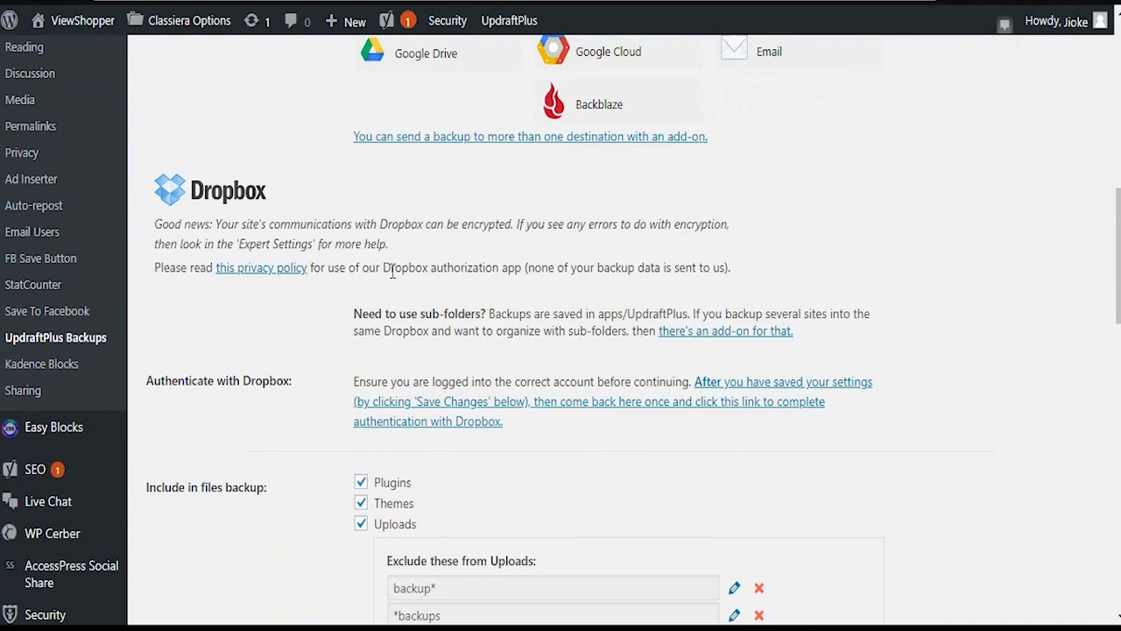
pyautogui.scroll(-3, 392, 273)
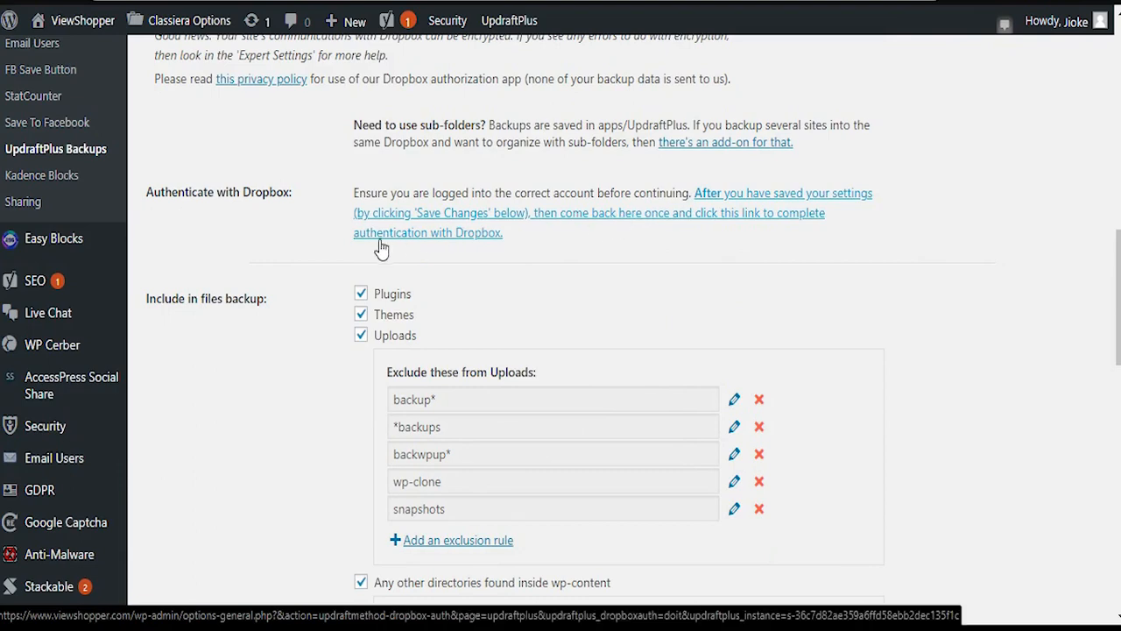
pyautogui.scroll(-2, 505, 410)
pyautogui.scroll(-7, 505, 410)
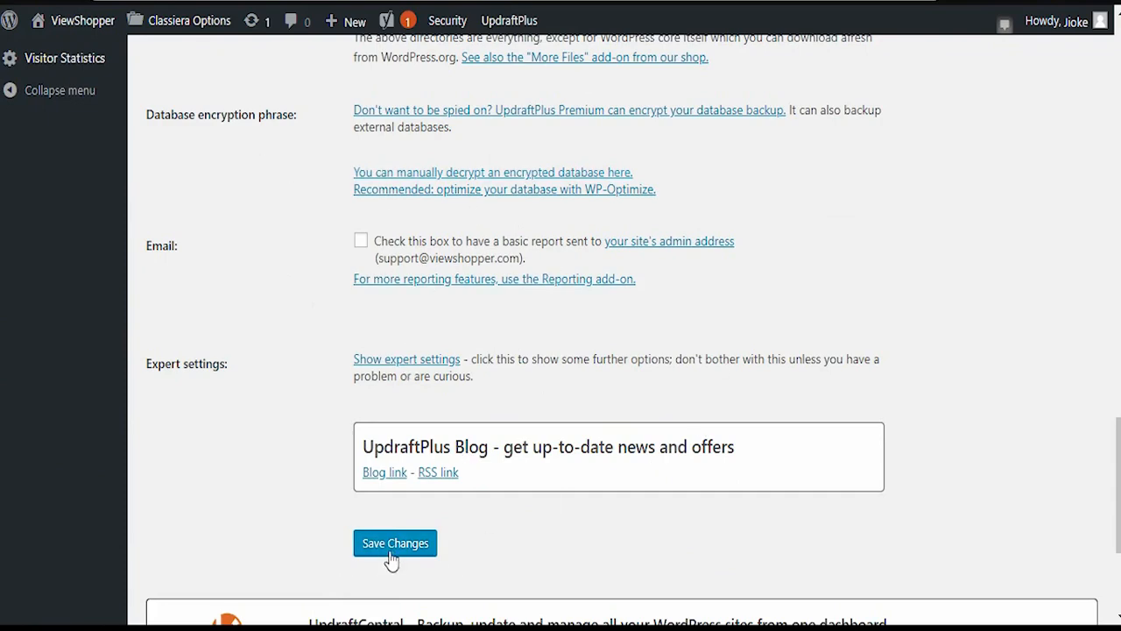
pyautogui.scroll(10, 392, 561)
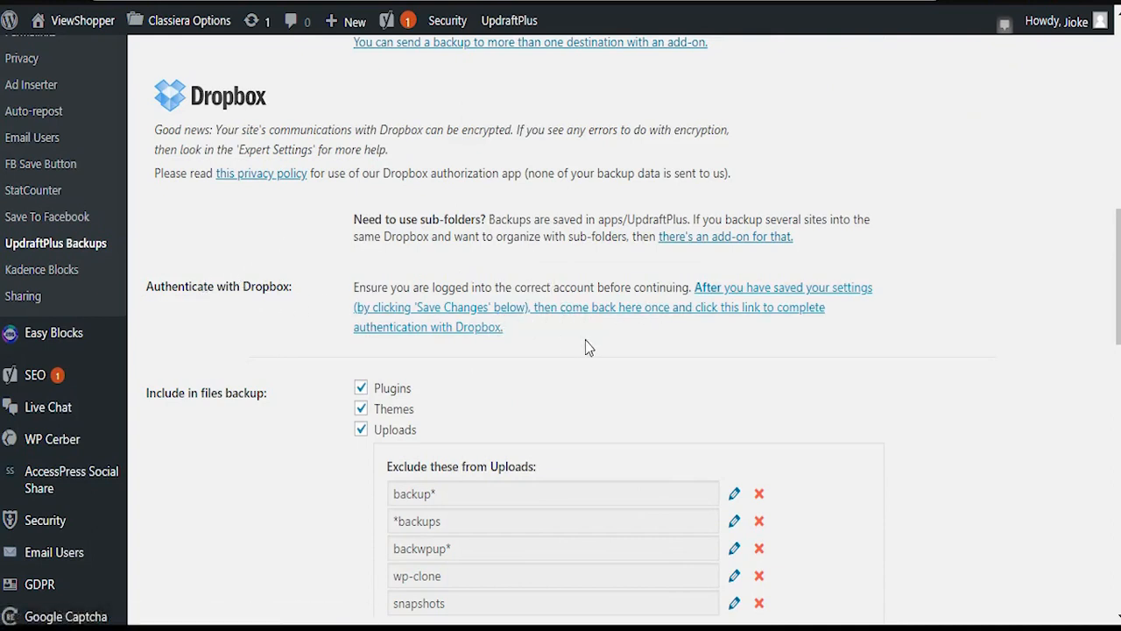
pyautogui.scroll(-1, 408, 345)
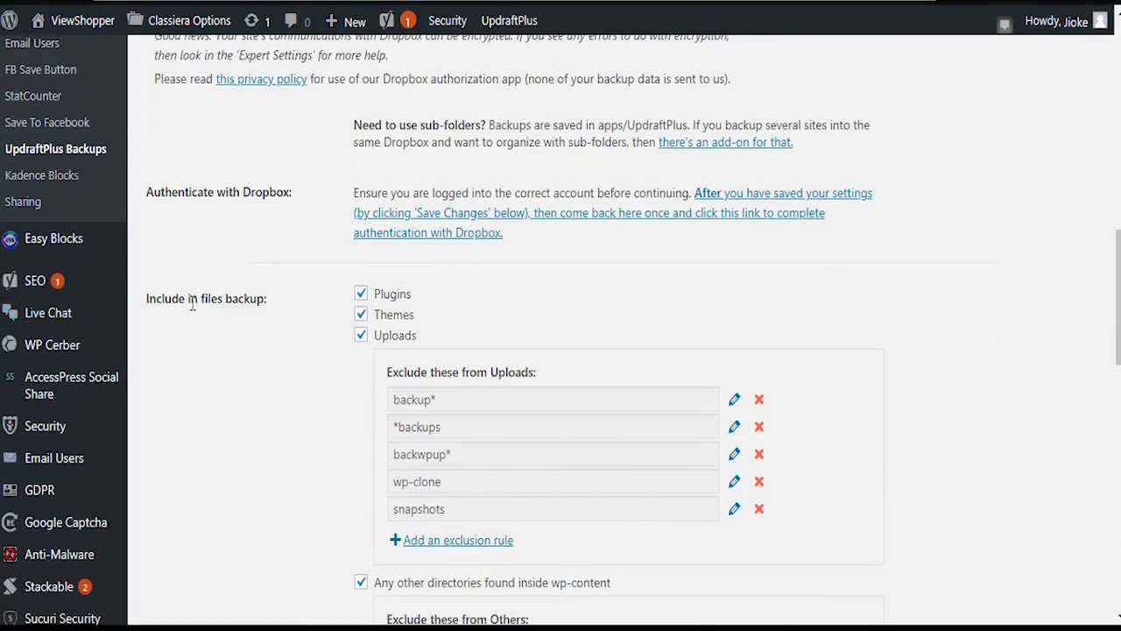
pyautogui.click(360, 292)
pyautogui.click(362, 316)
pyautogui.click(361, 314)
pyautogui.click(361, 292)
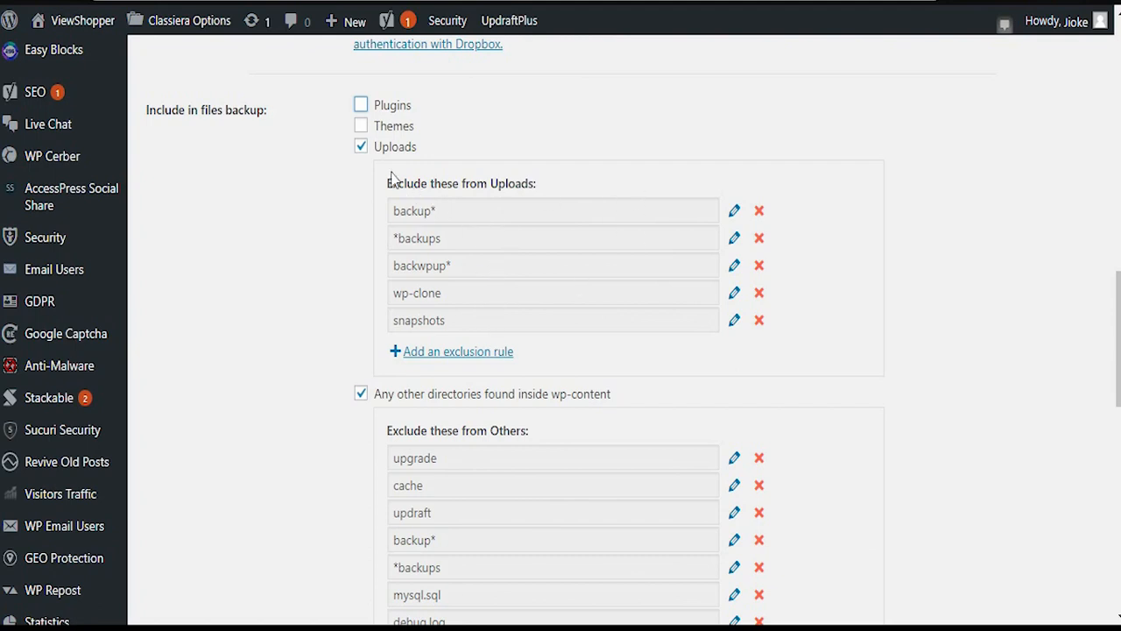
# Save the backup settings, including the schedules, Dropbox remote storage and file selections
pyautogui.click(760, 213)
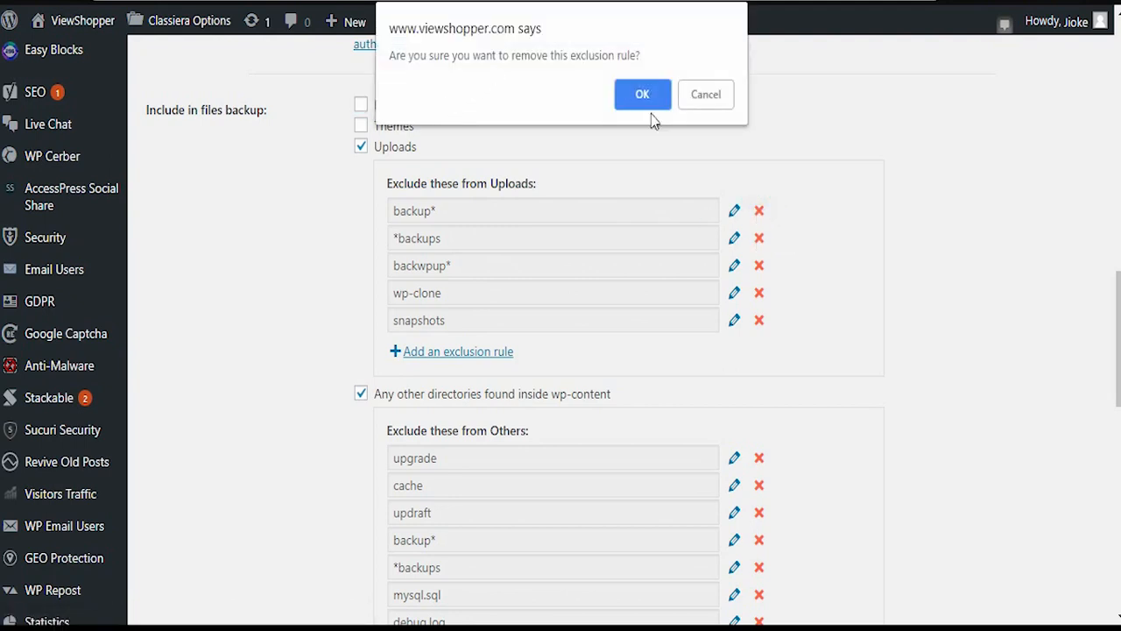
pyautogui.click(706, 94)
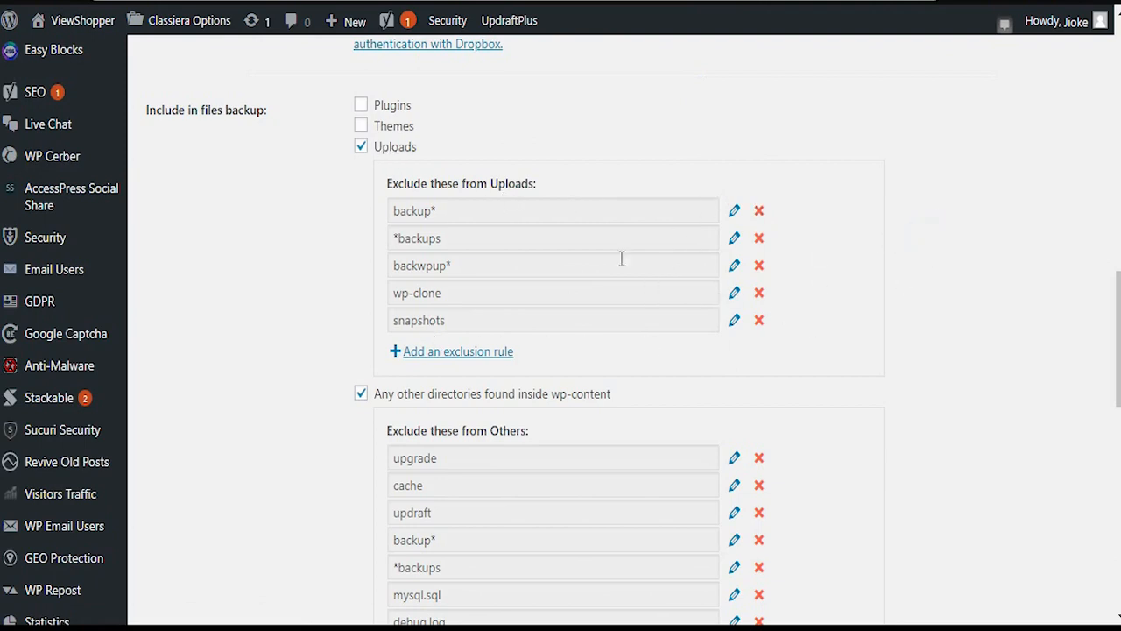
pyautogui.scroll(-3, 518, 280)
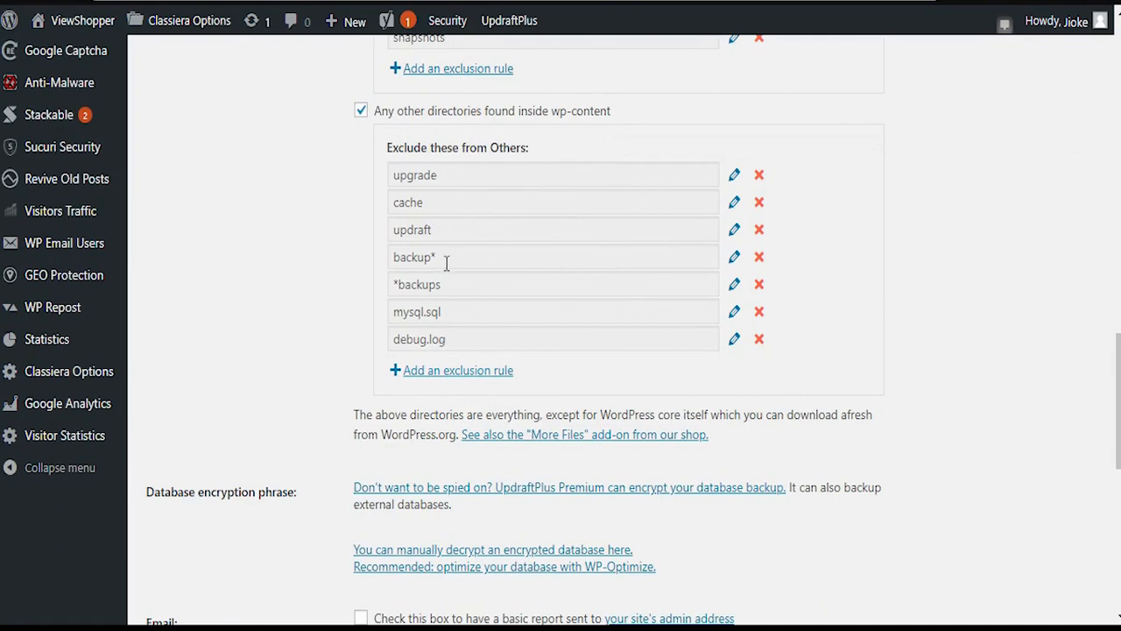
pyautogui.scroll(-3, 447, 262)
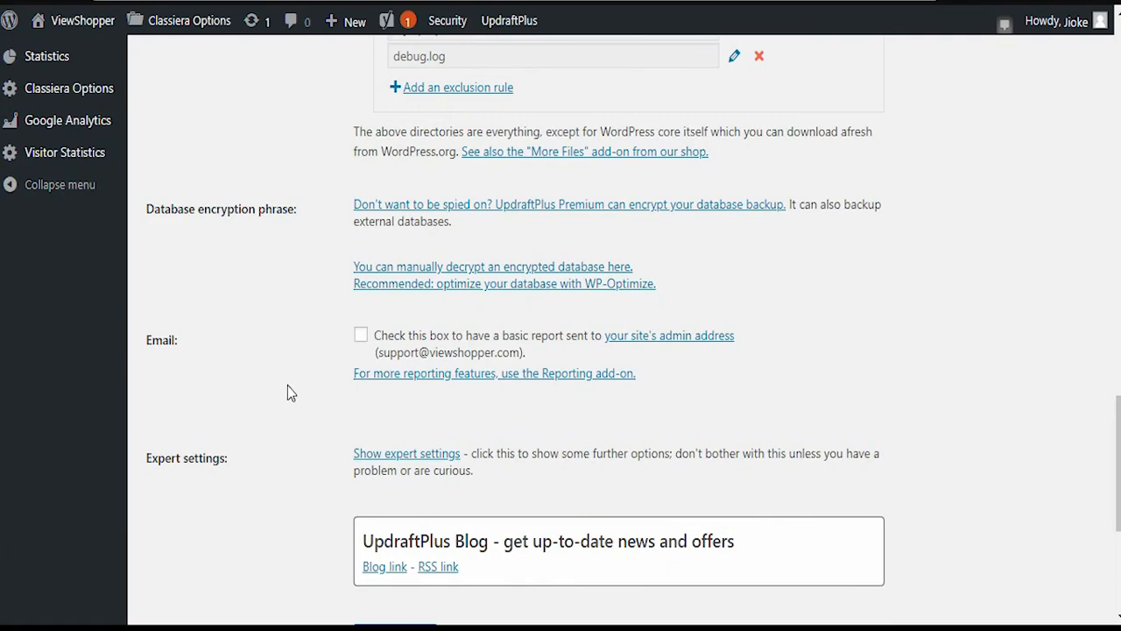
pyautogui.scroll(-4, 287, 405)
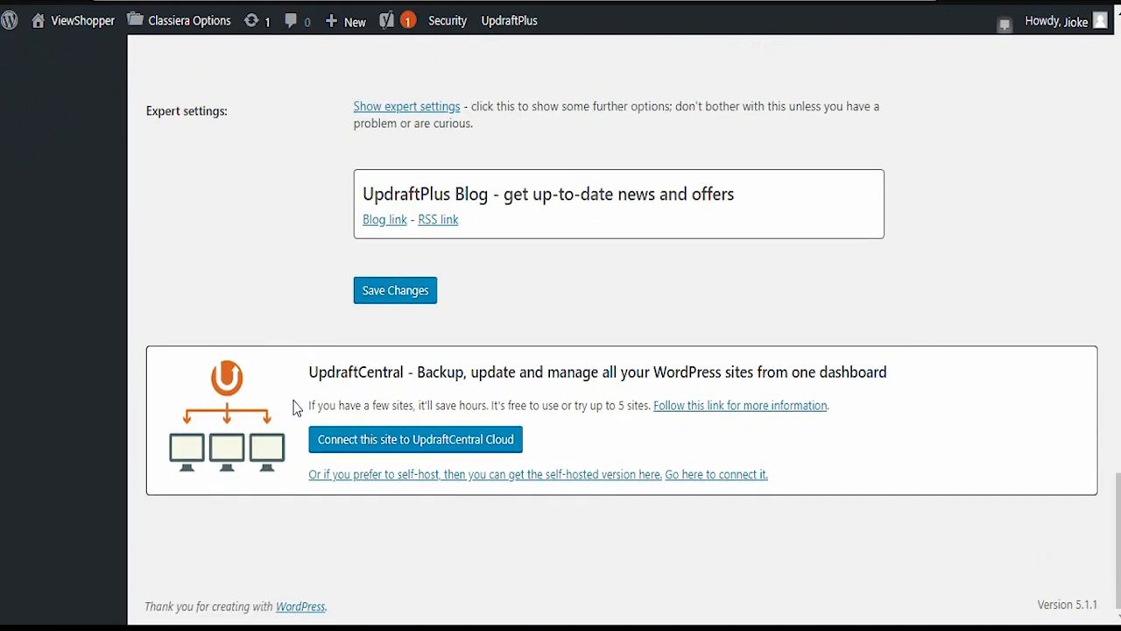
pyautogui.click(384, 289)
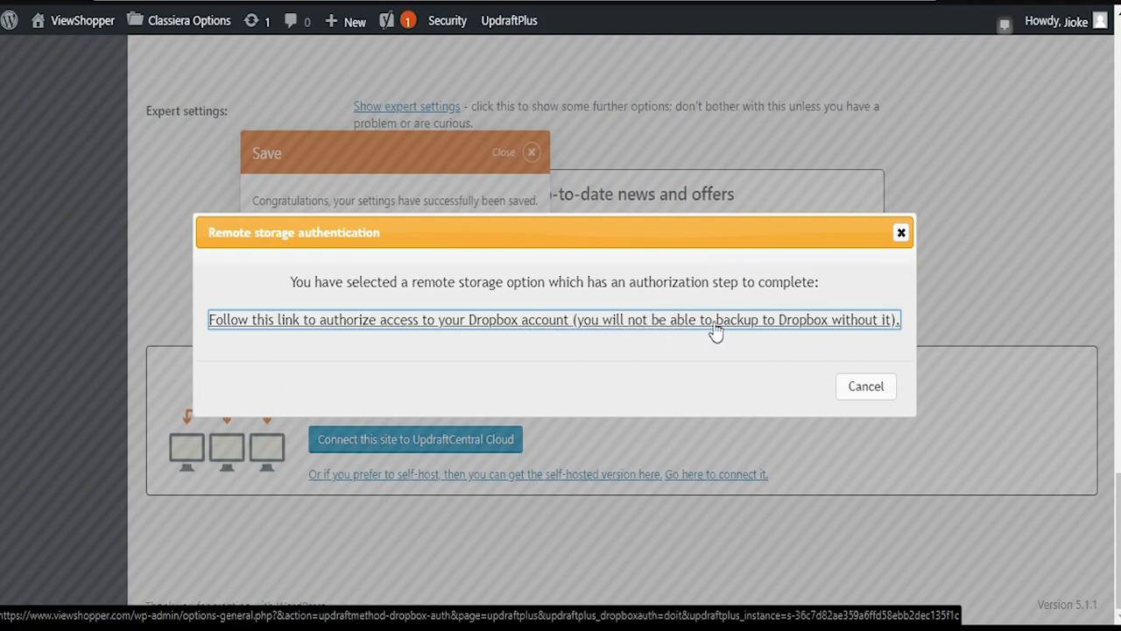
# Authorize UpdraftPlus to access its own folder in the Dropbox account and complete the Dropbox setup
pyautogui.click(579, 329)
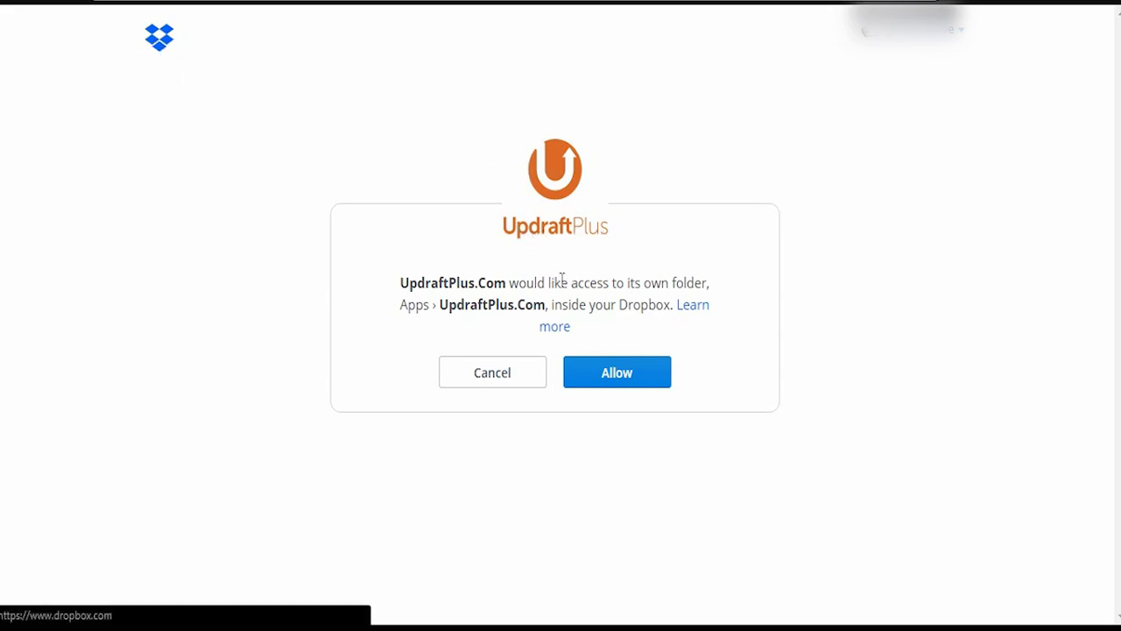
pyautogui.click(607, 375)
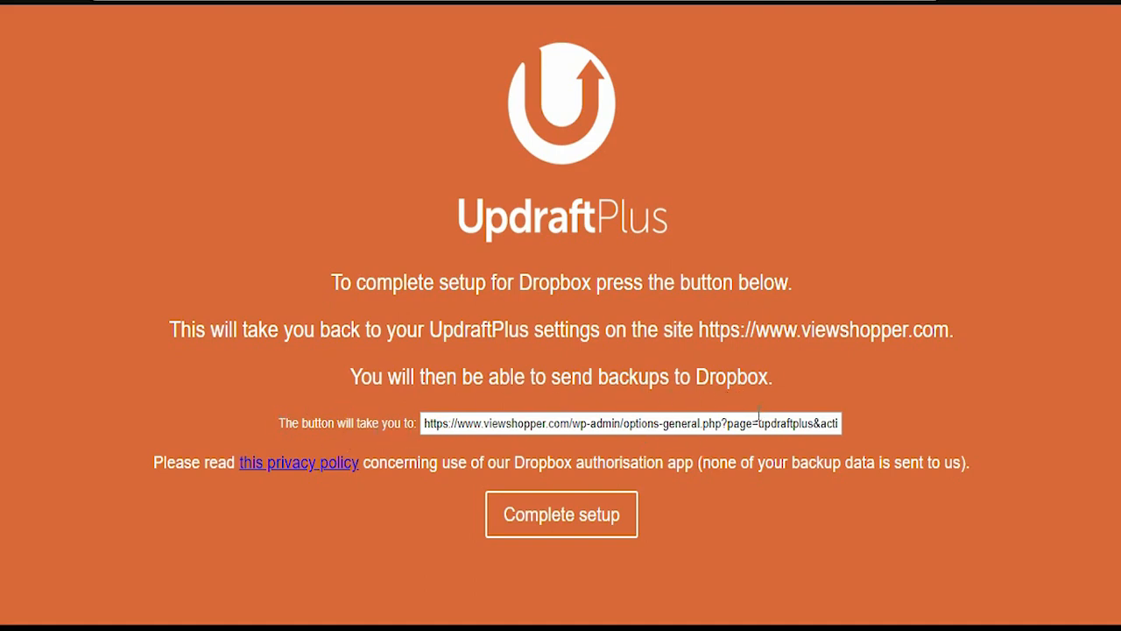
pyautogui.click(555, 515)
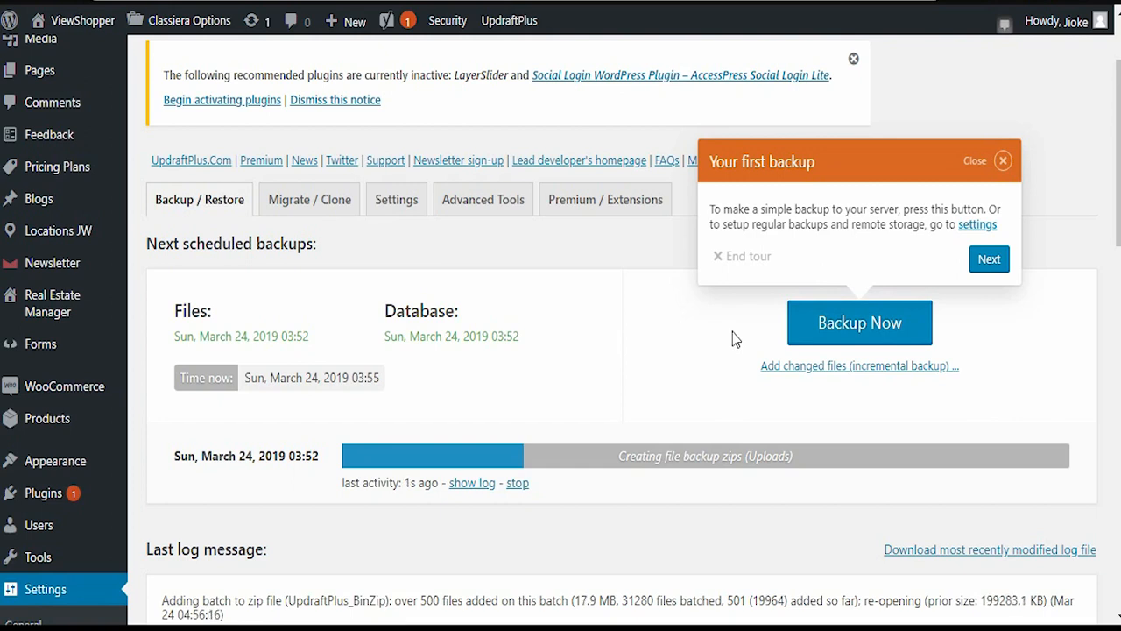
# Start a manual backup that includes the database and files and is sent to remote storage, without restricting it to manual deletion
pyautogui.click(852, 332)
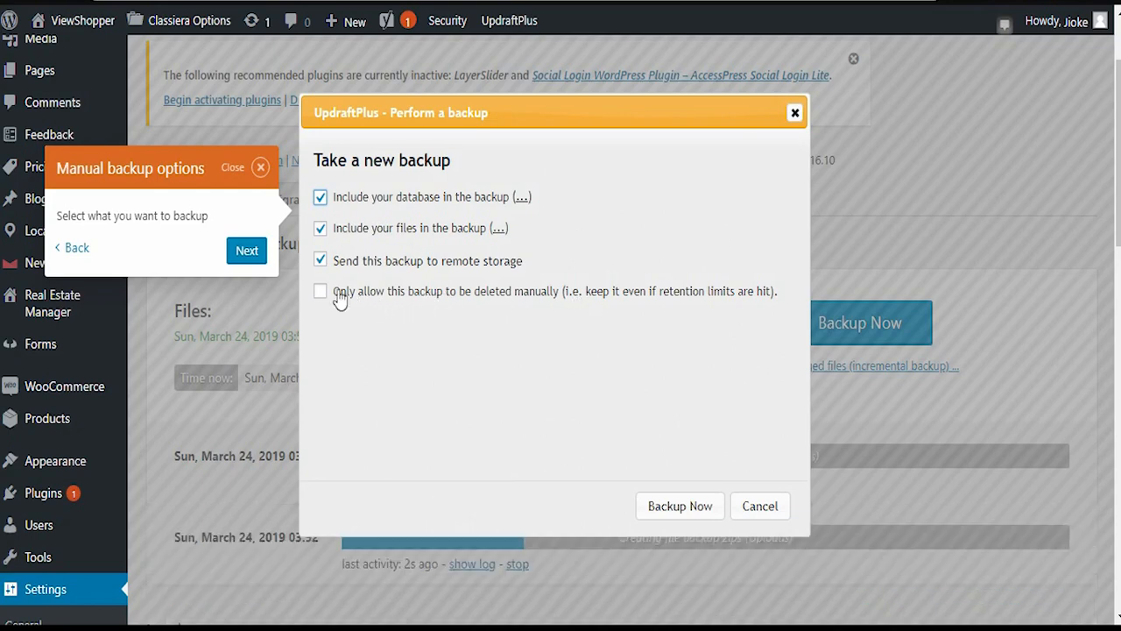
pyautogui.click(318, 292)
pyautogui.click(320, 294)
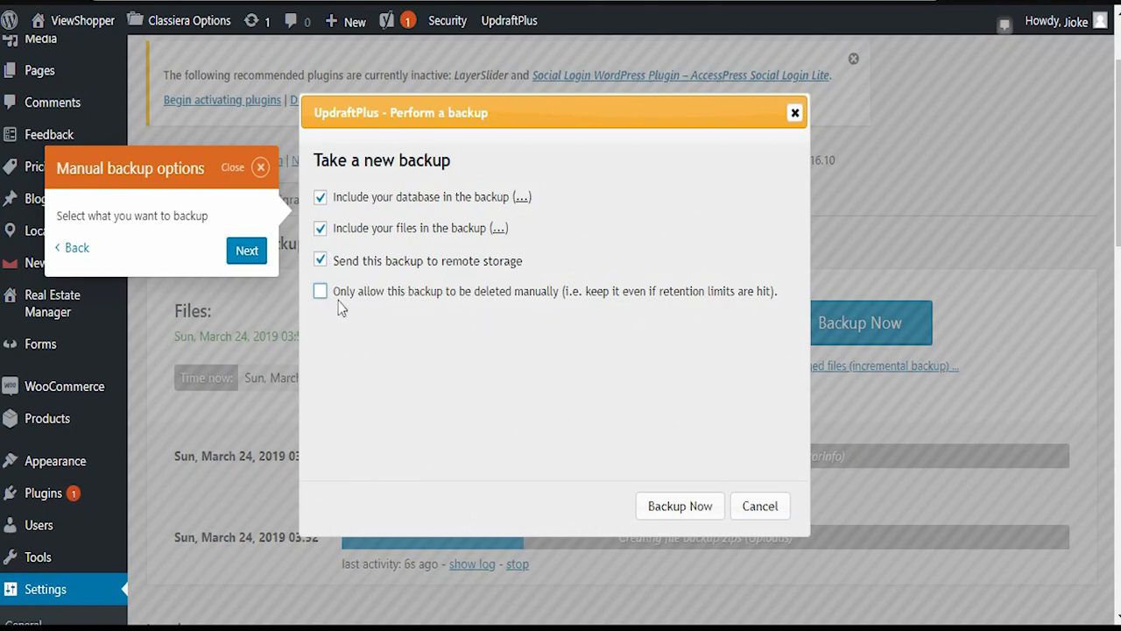
pyautogui.click(681, 510)
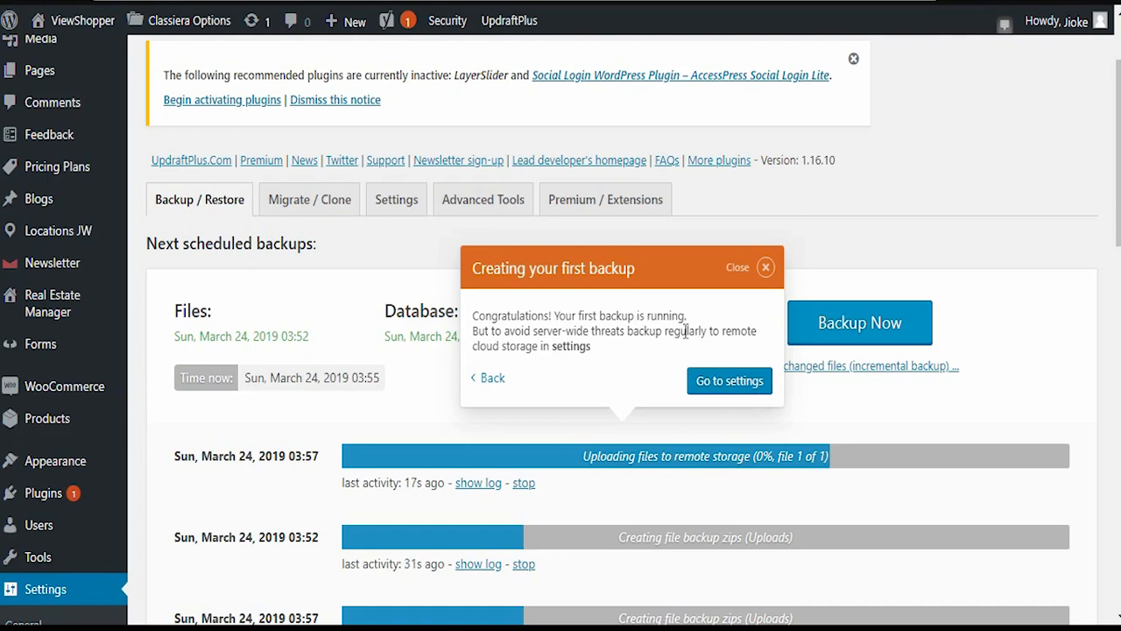
# Check the progress of the running backups and dismiss the tour message about creating the first backup
pyautogui.scroll(-2, 676, 365)
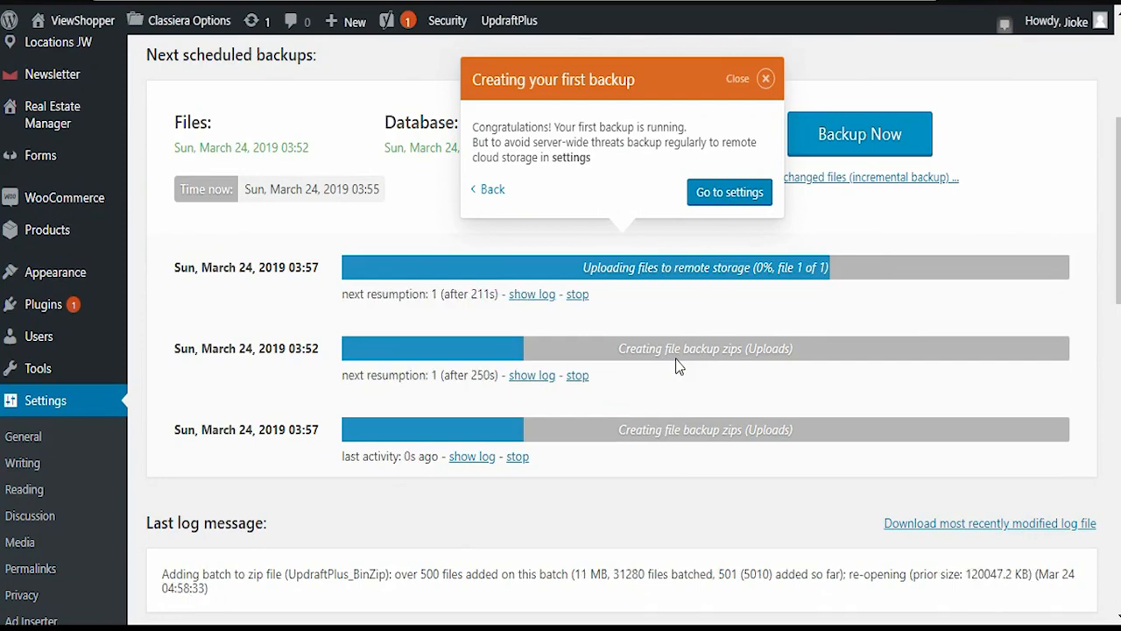
pyautogui.scroll(-2, 676, 366)
pyautogui.scroll(2, 611, 366)
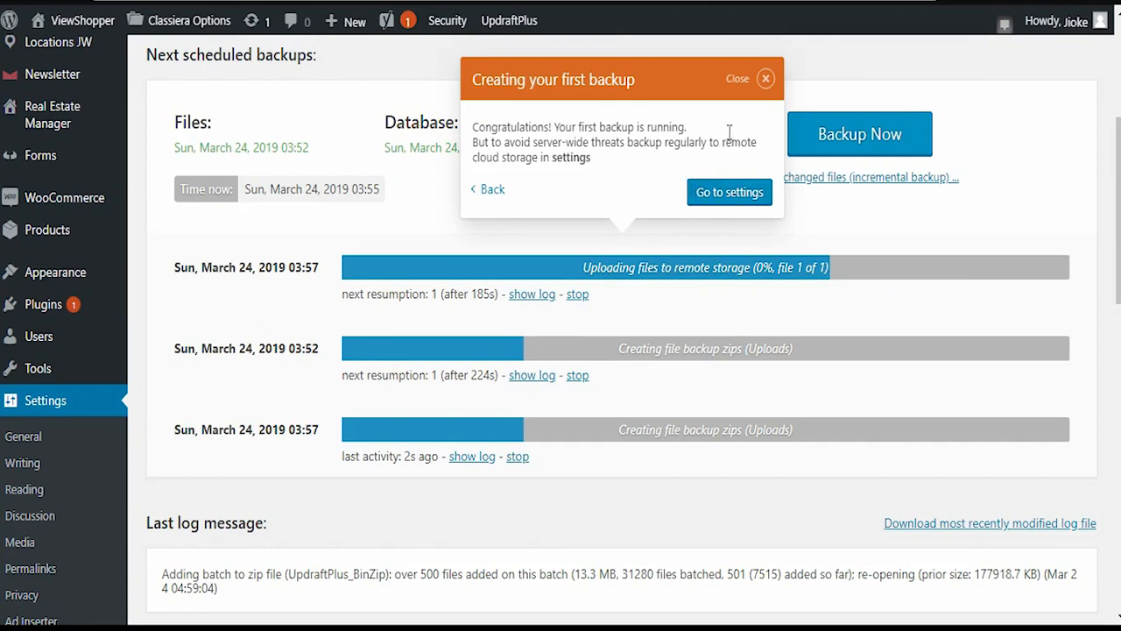
pyautogui.click(768, 78)
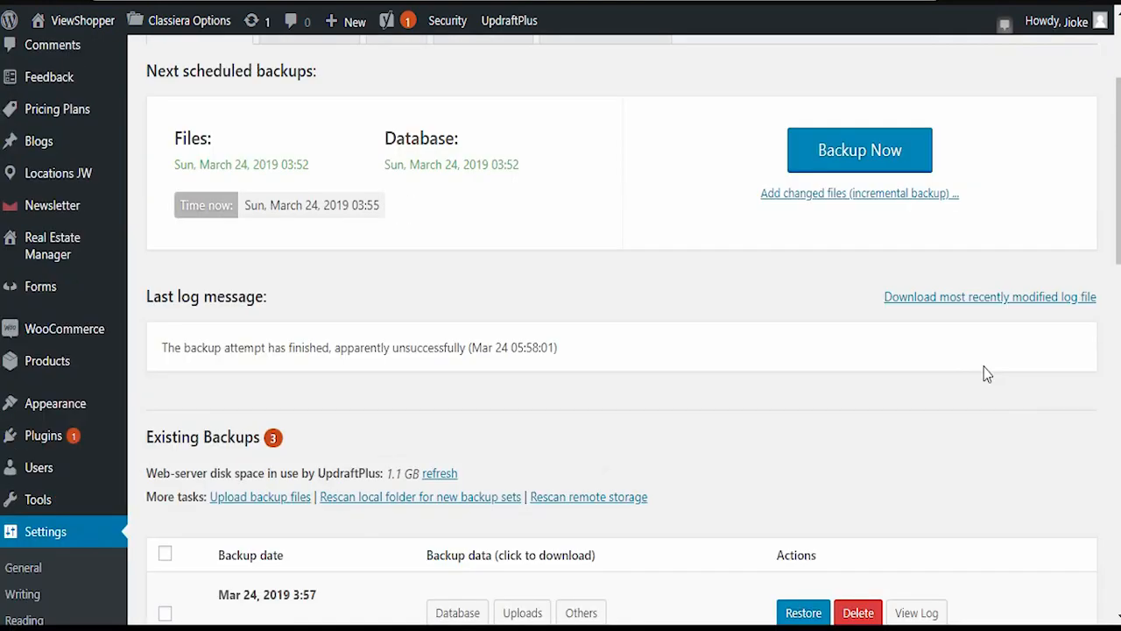
# Review the existing backups list, examining each backup's date, remote storage status, downloadable data and available actions
pyautogui.scroll(-2, 984, 370)
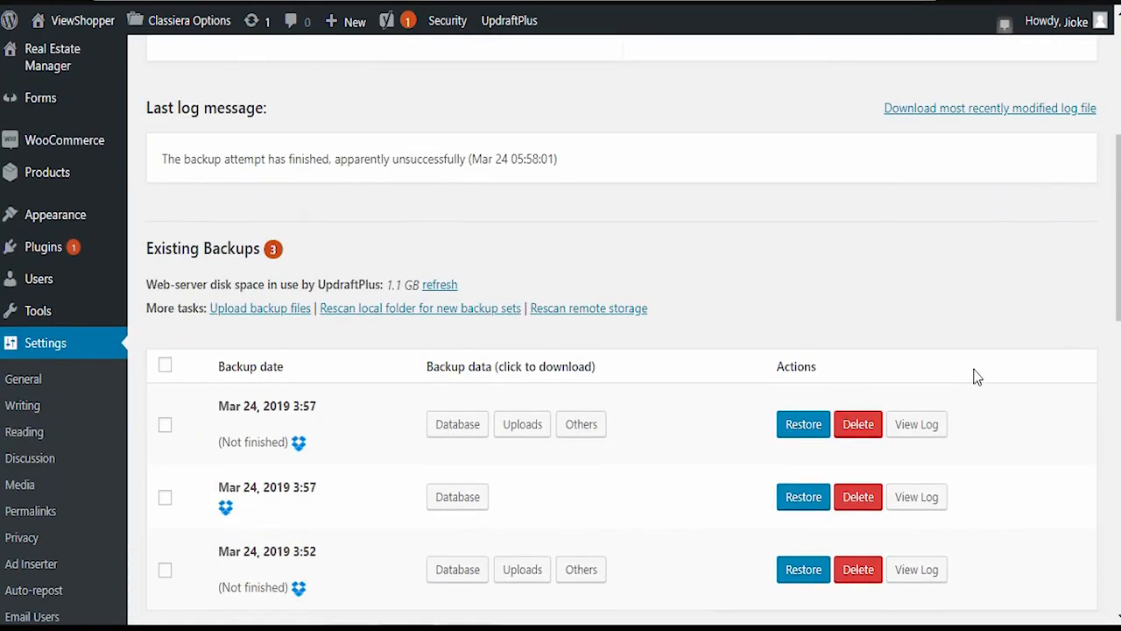
pyautogui.scroll(-1, 933, 396)
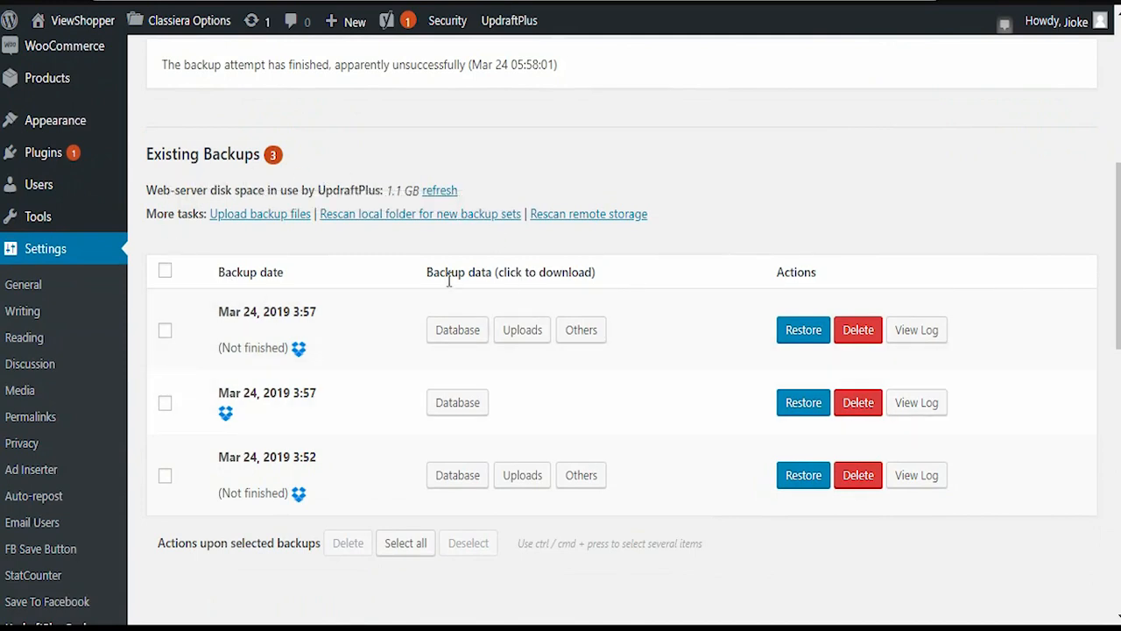
pyautogui.moveTo(497, 274); pyautogui.dragTo(604, 275)
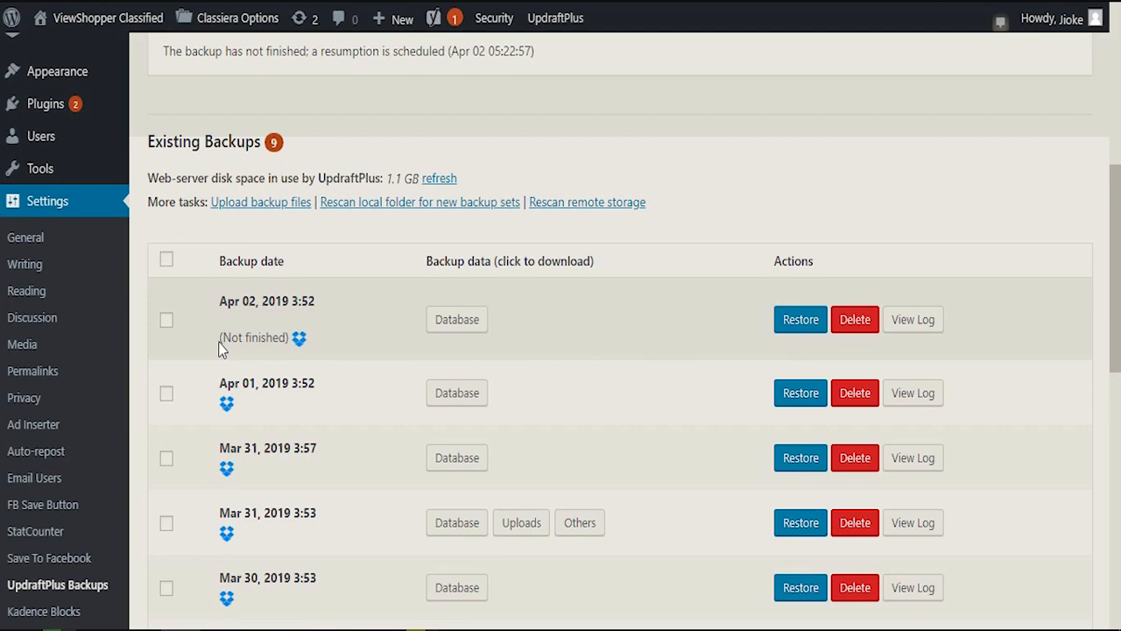
pyautogui.moveTo(220, 337)
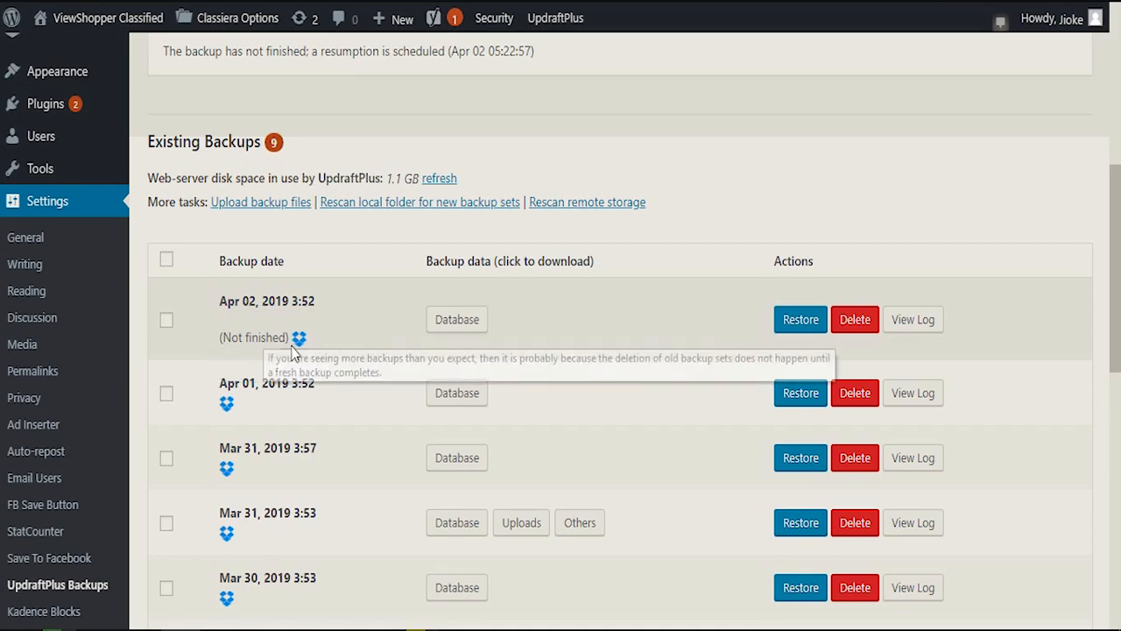
pyautogui.scroll(-1, 302, 377)
pyautogui.scroll(-2, 302, 377)
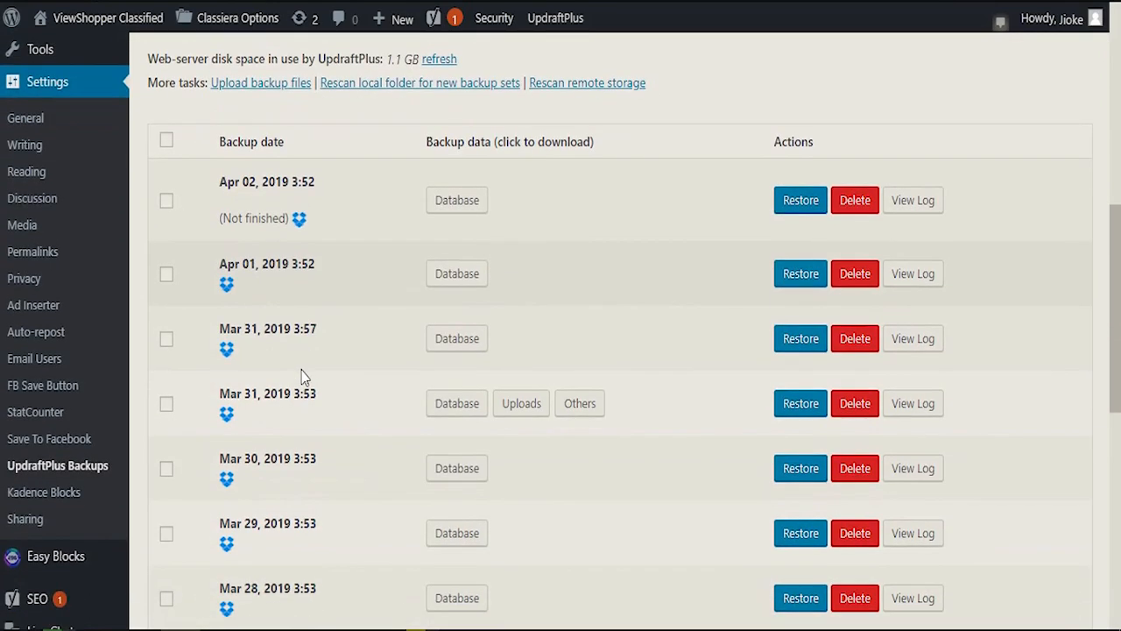
pyautogui.scroll(-3, 342, 276)
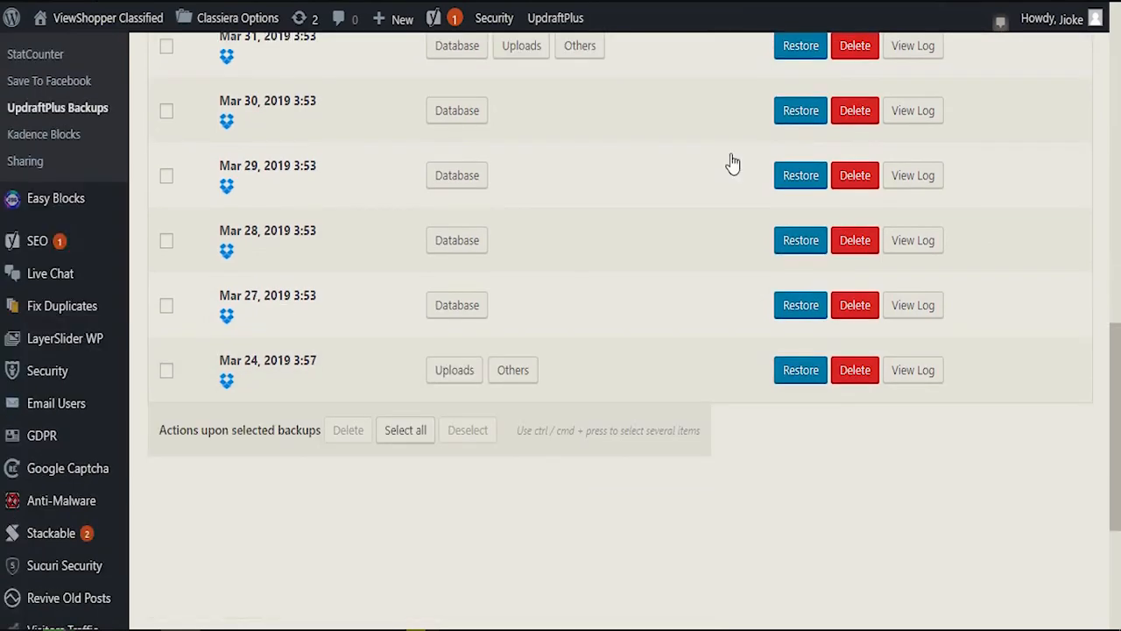
pyautogui.scroll(4, 340, 310)
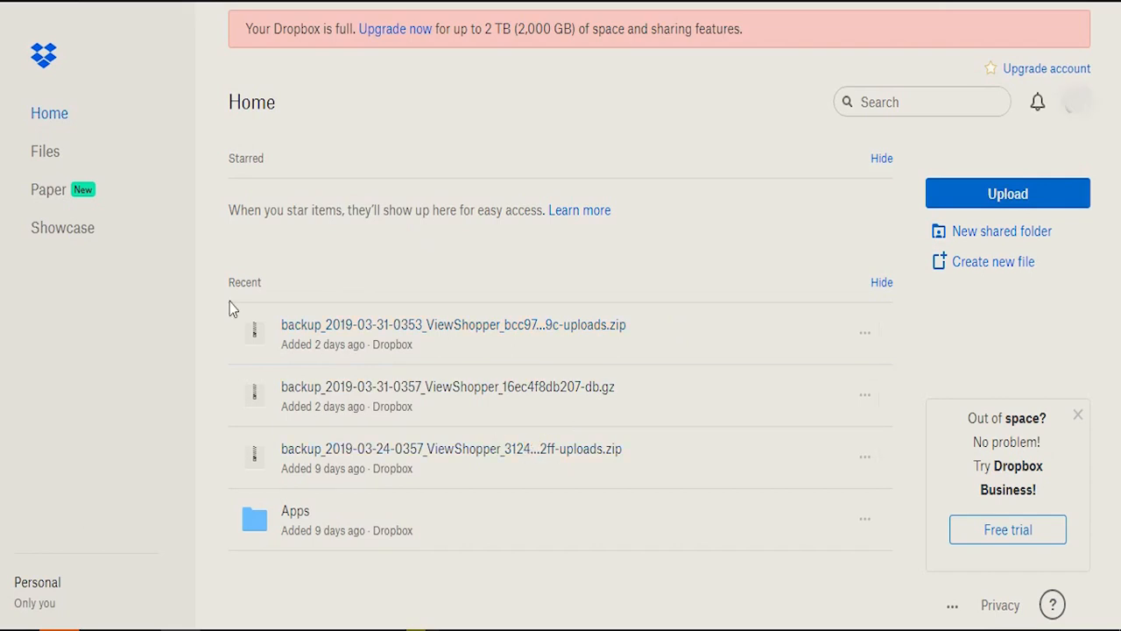
# Check the recent backup files in Dropbox, and compare them with the existing backups and last log message in UpdraftPlus
pyautogui.moveTo(339, 359)
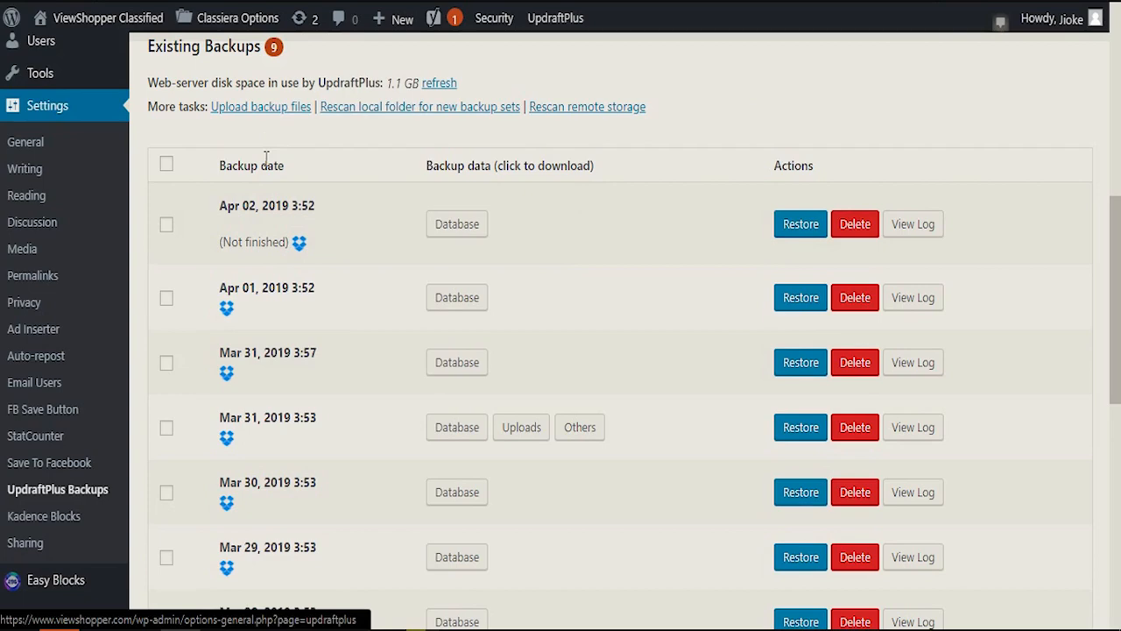
pyautogui.scroll(-5, 388, 350)
pyautogui.scroll(5, 385, 343)
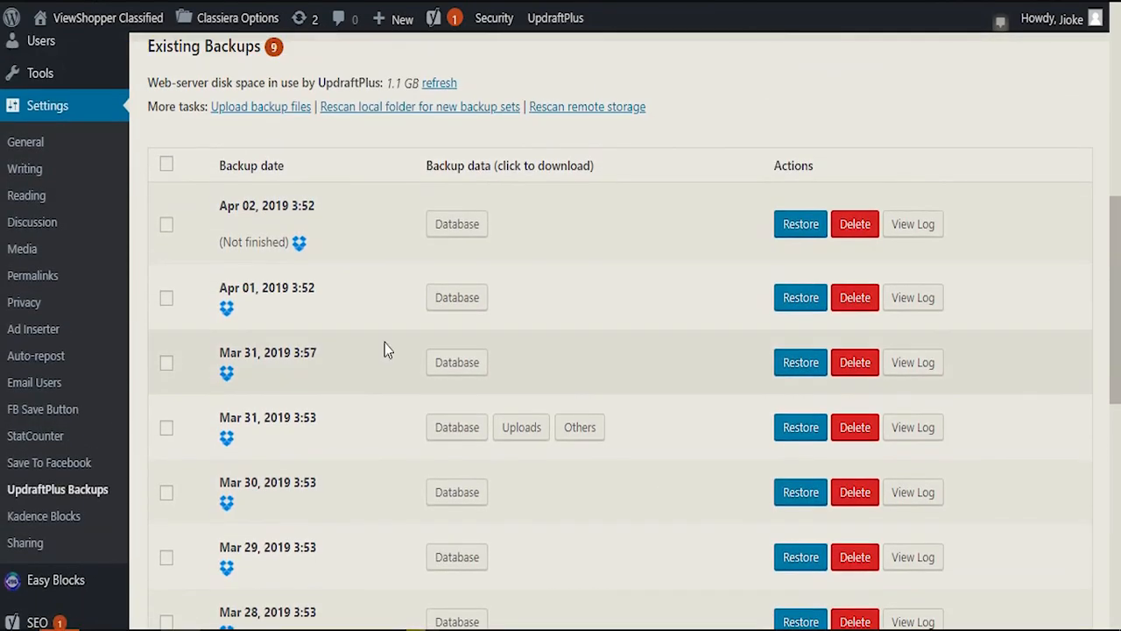
pyautogui.scroll(3, 385, 343)
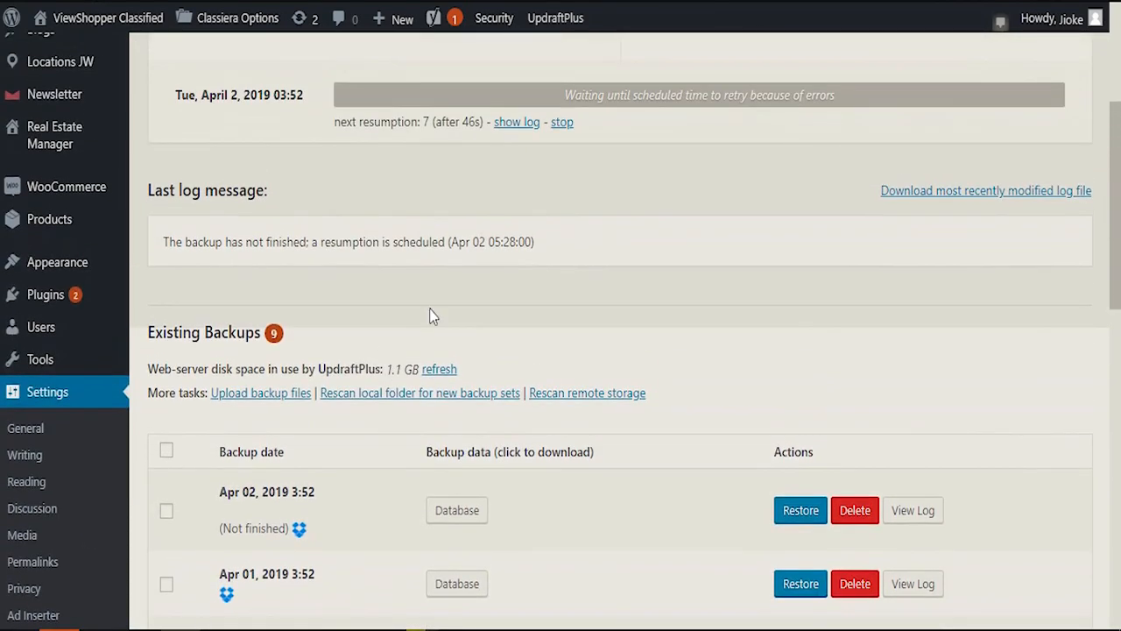